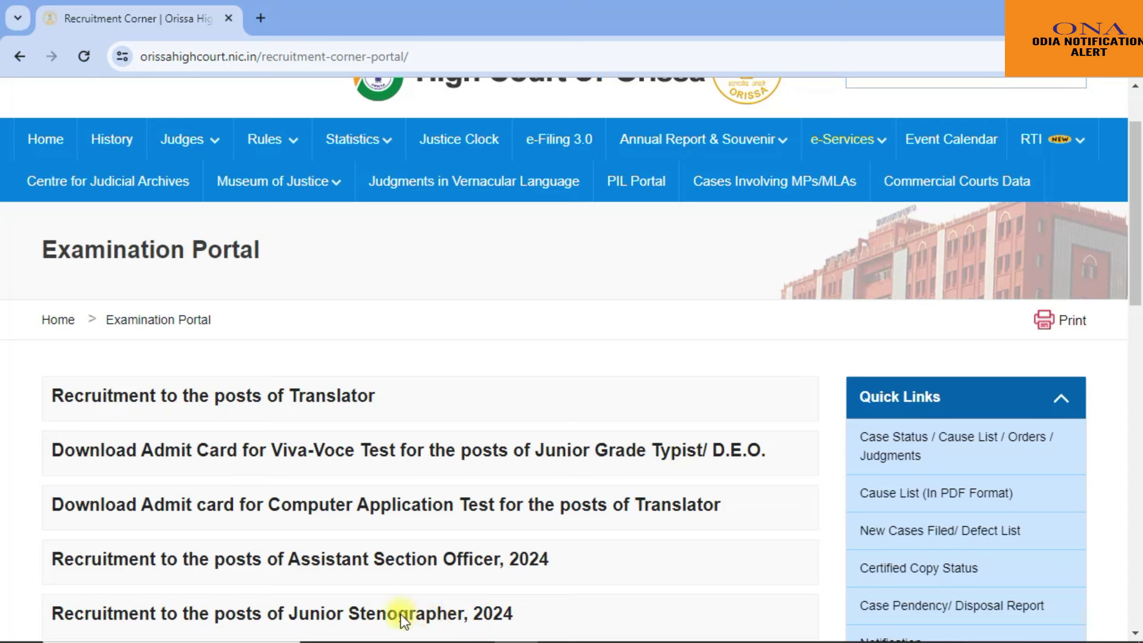
Step: Open the Assistant Section Officer, 2024 recruitment portal, accepting the external link alert, and open the new user registration
click(373, 563)
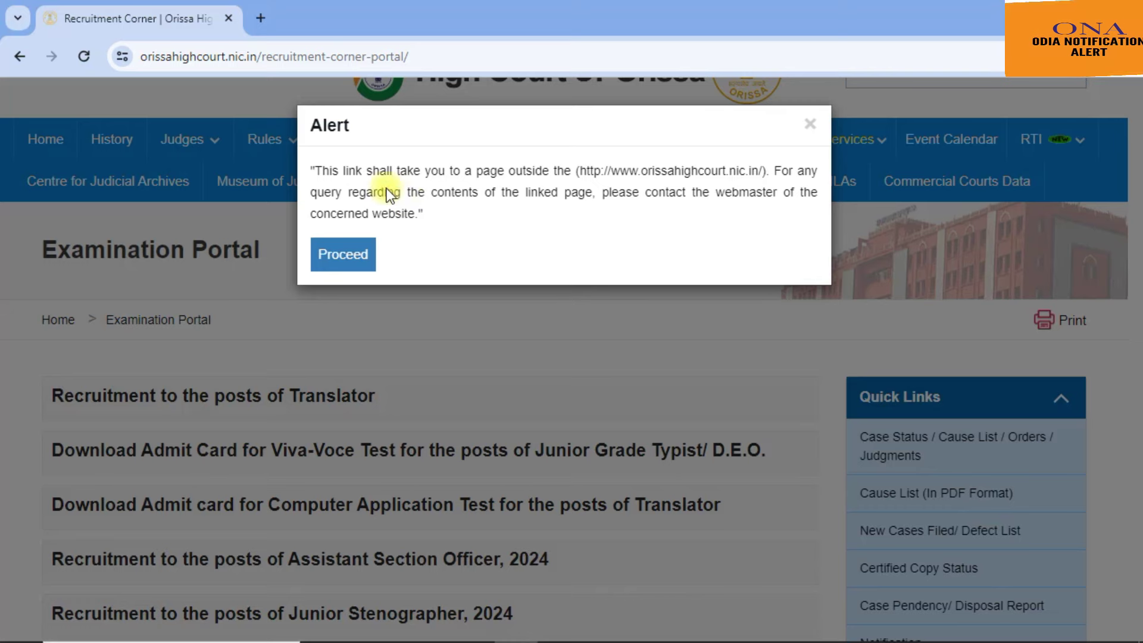
click(353, 255)
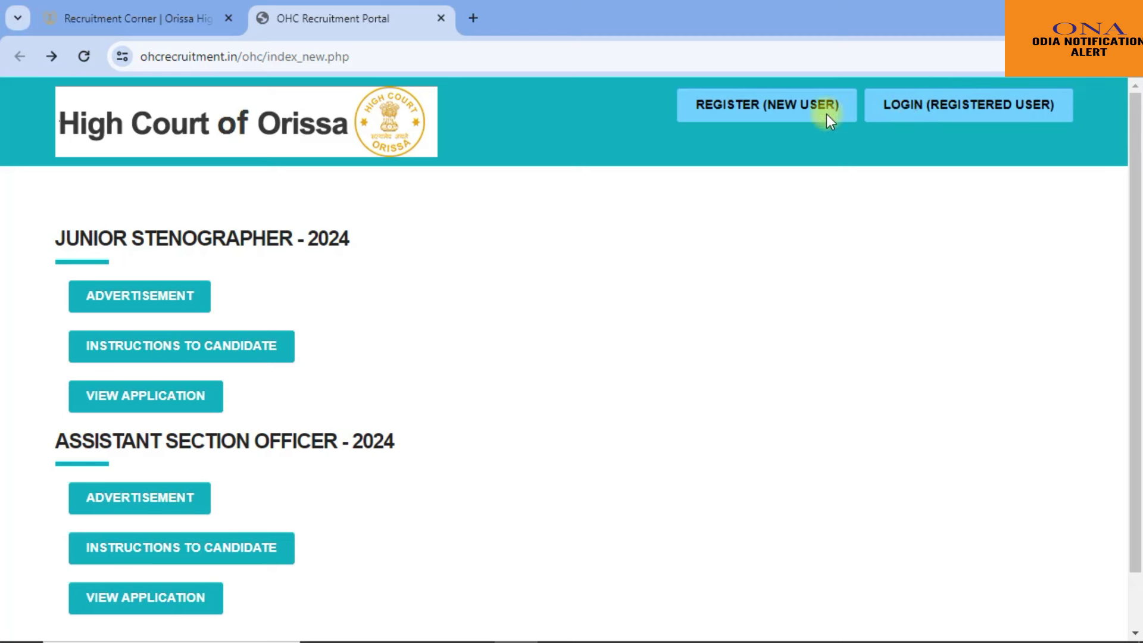
click(766, 104)
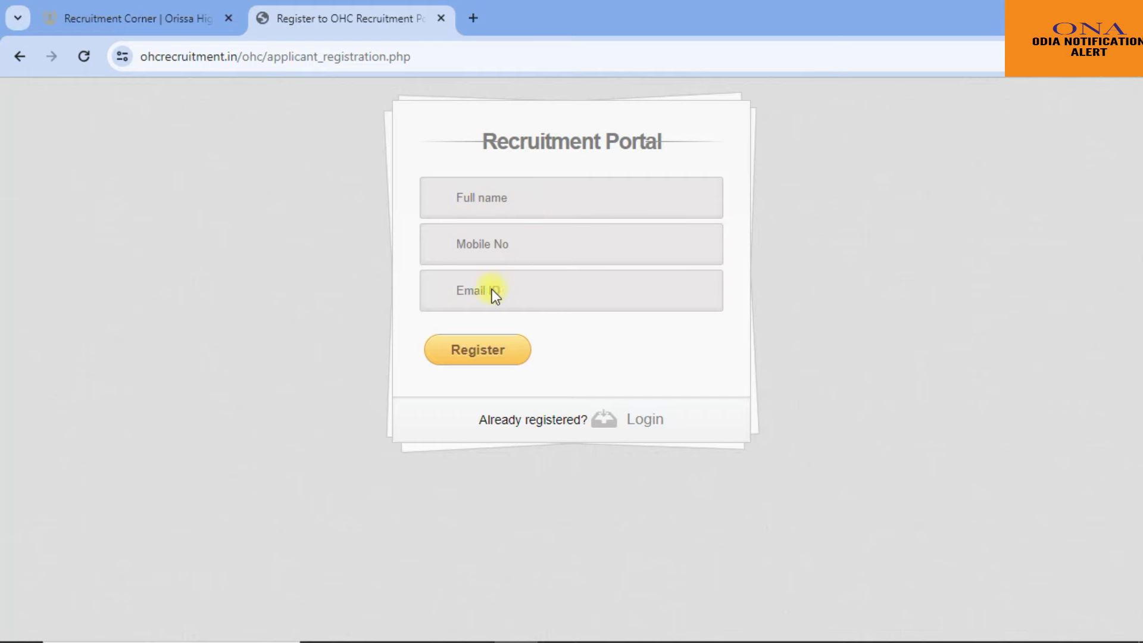
Step: Register with the applicant's full name, mobile number and email, and validate the email OTP
click(491, 351)
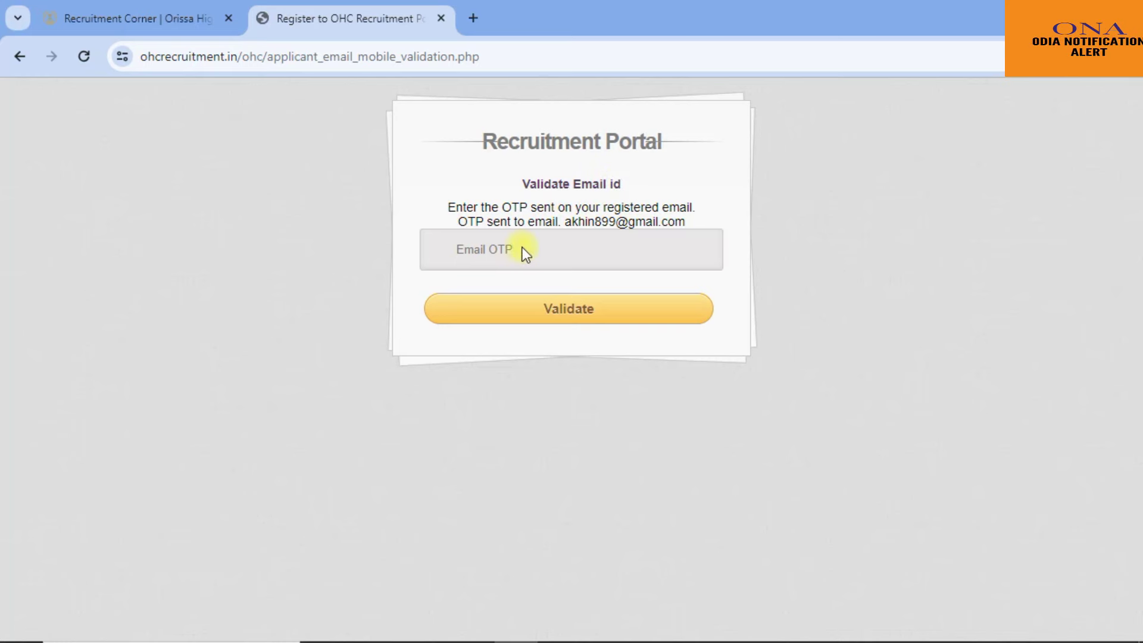
click(562, 309)
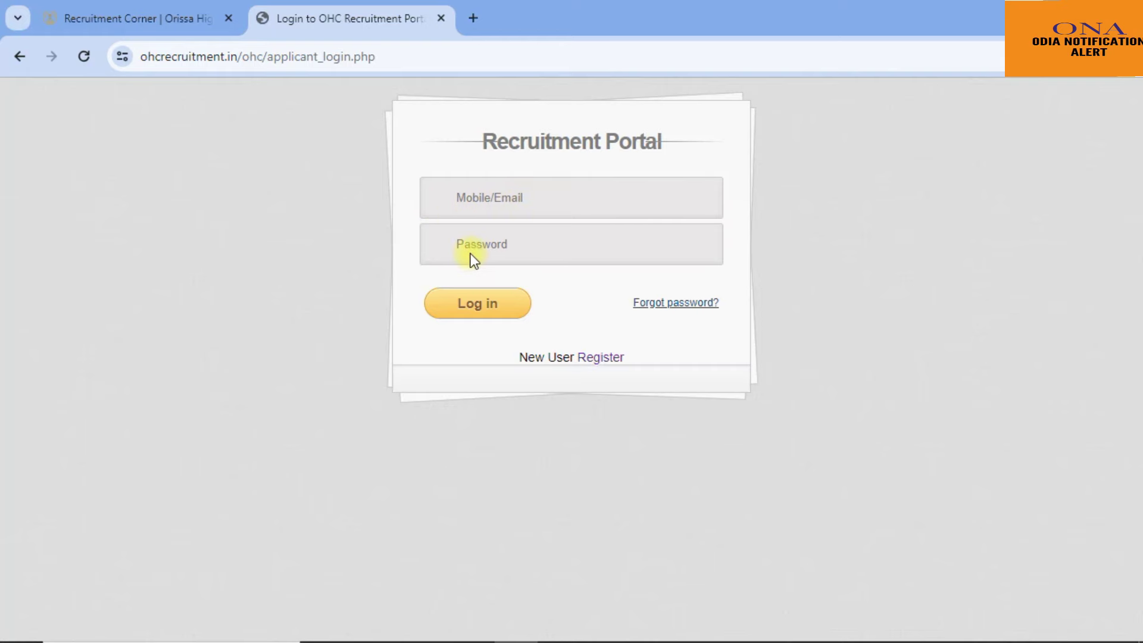
Step: Log in with the mobile or email and account password, and view the Assistant Section Officer - 2024 application
click(483, 303)
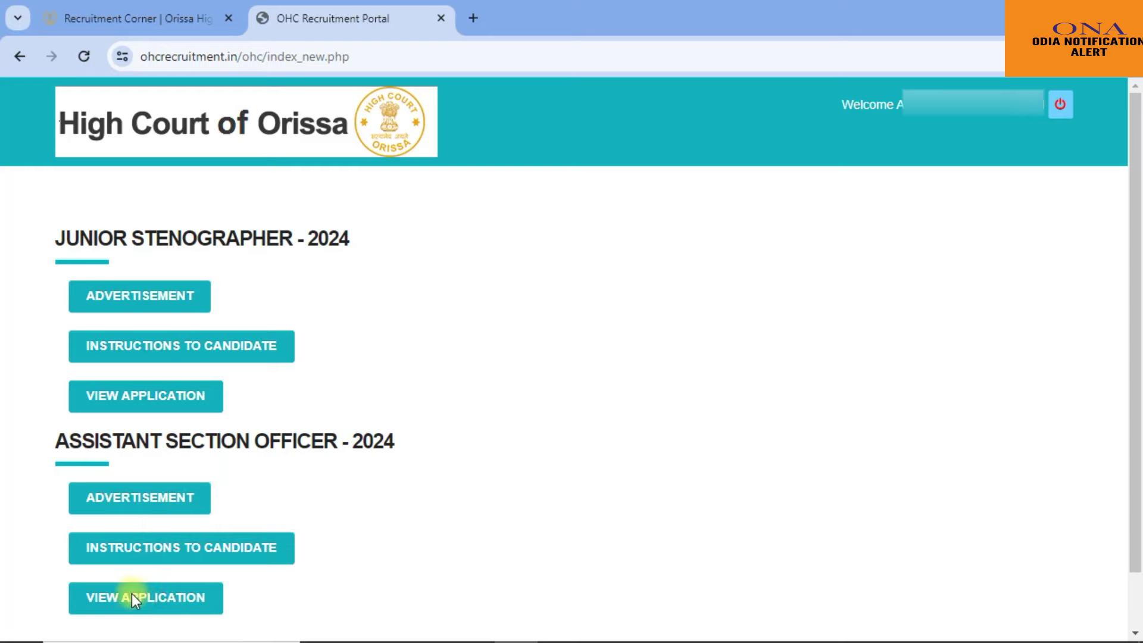
click(165, 595)
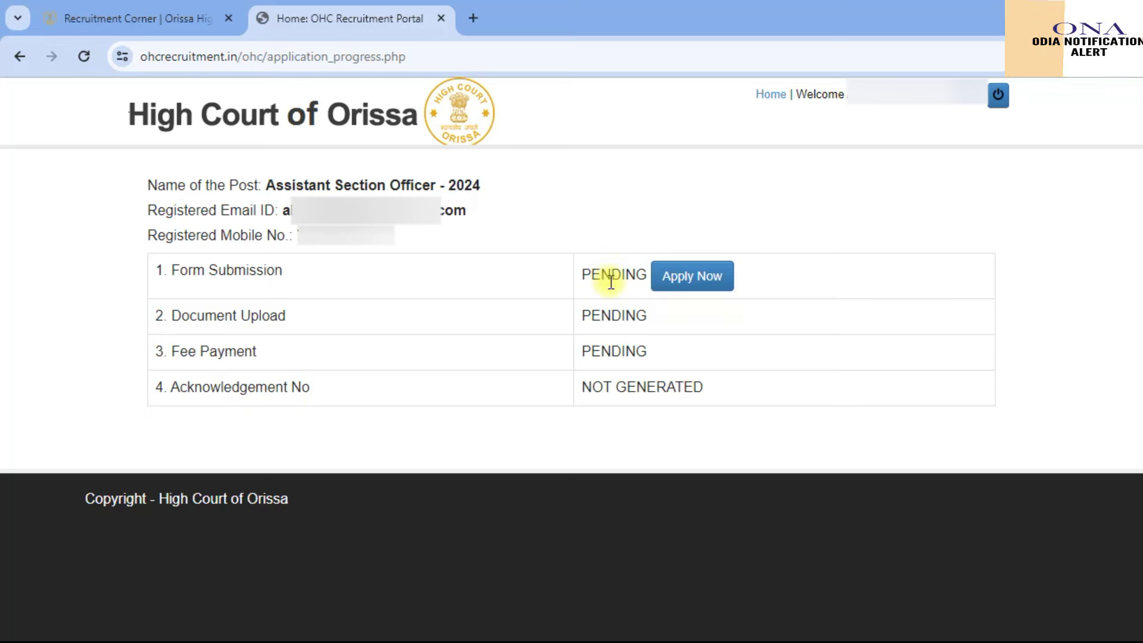
Step: Start the pending form submission and enter the security code to reach the application form
click(693, 288)
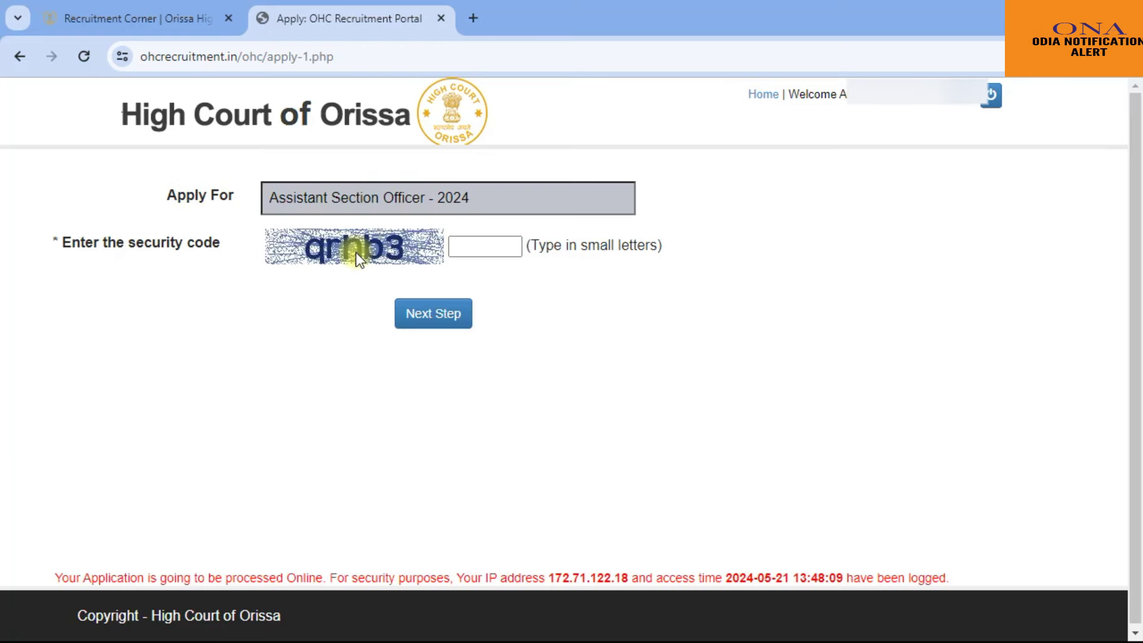
click(478, 245)
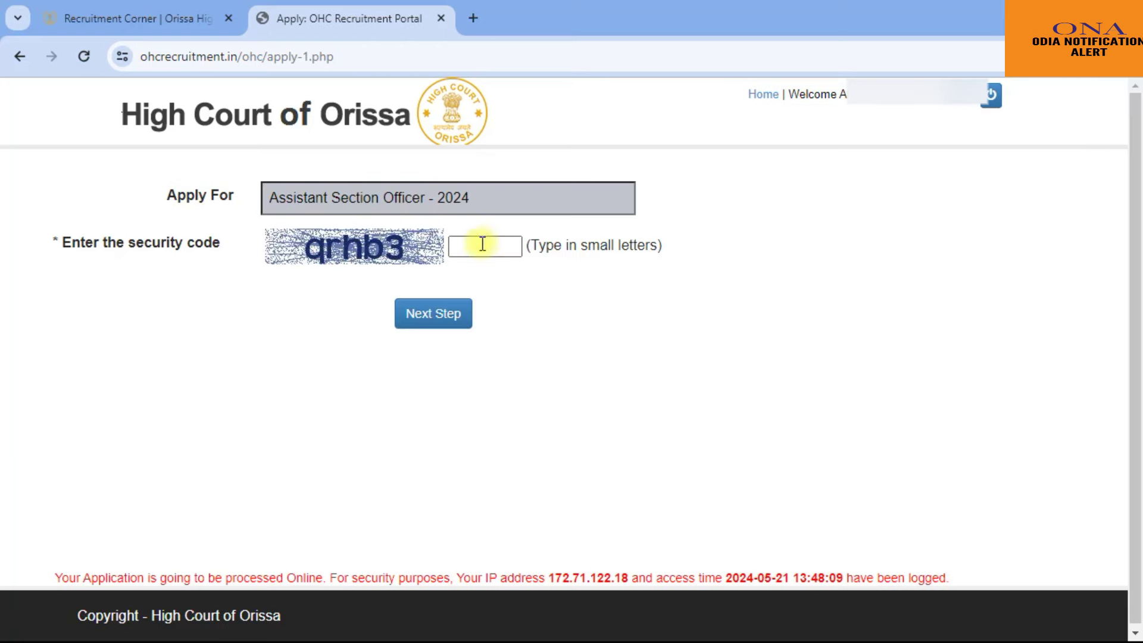
click(444, 324)
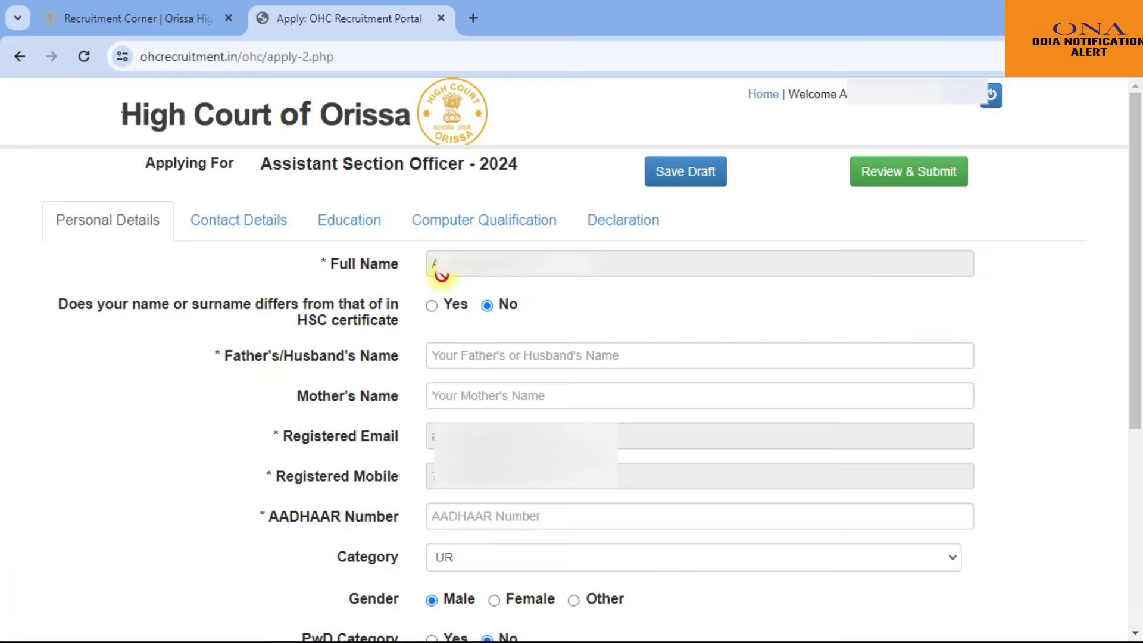
Step: Try Yes for the name differing from the HSC certificate and return the answer to No
click(493, 267)
click(431, 305)
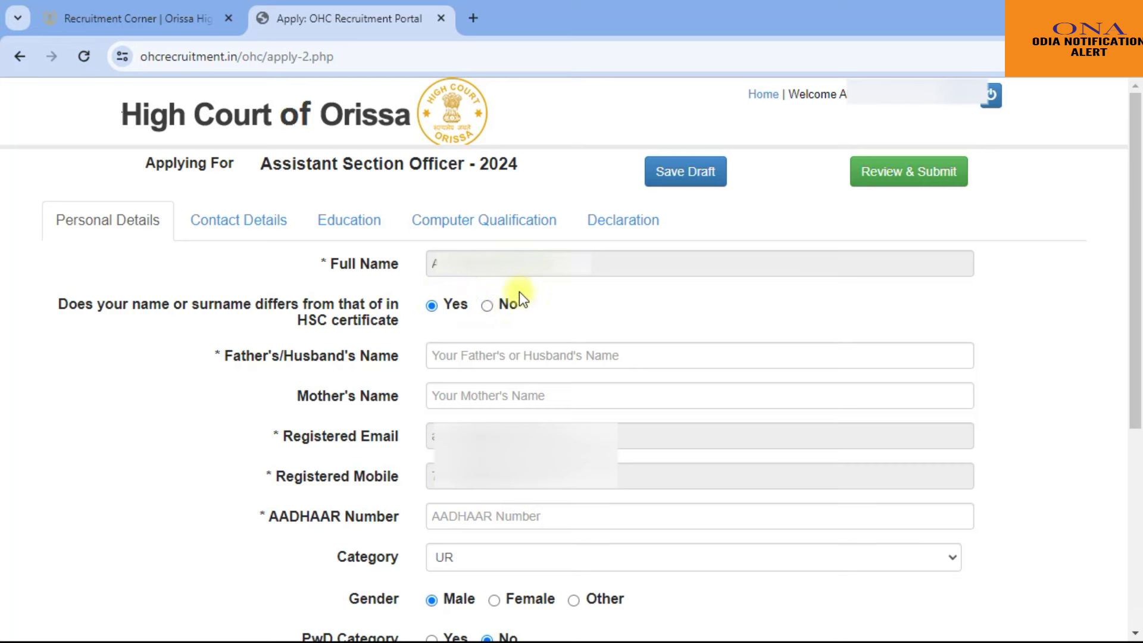
click(487, 306)
Step: Go through the father's/husband's name, mother's name and AADHAAR number fields, and set the category to UR
click(464, 355)
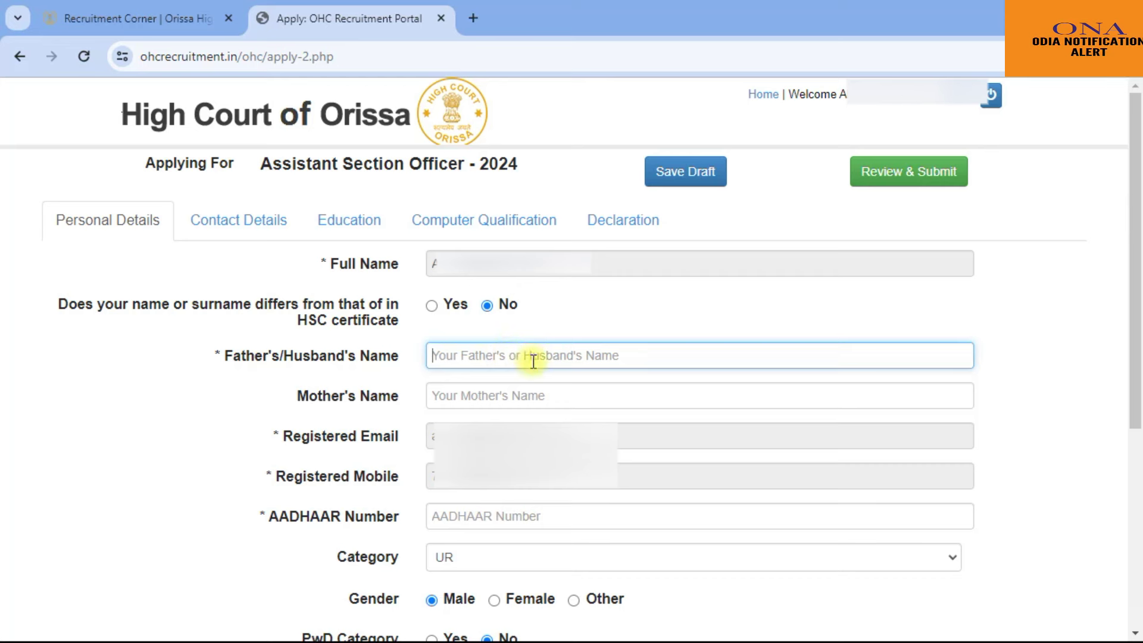
click(464, 394)
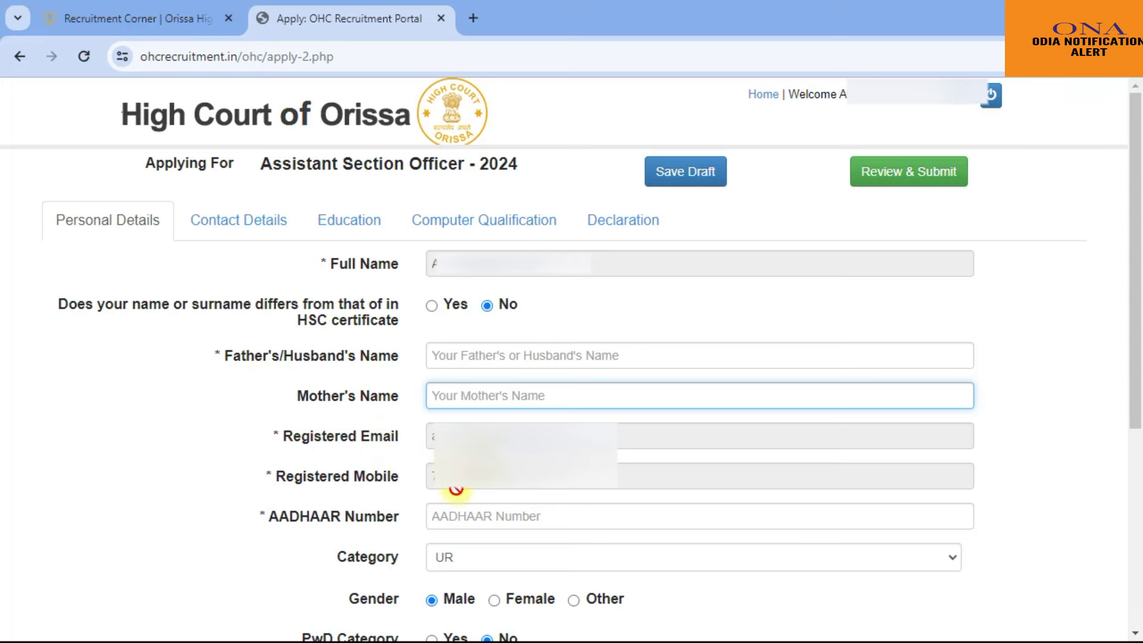
click(454, 516)
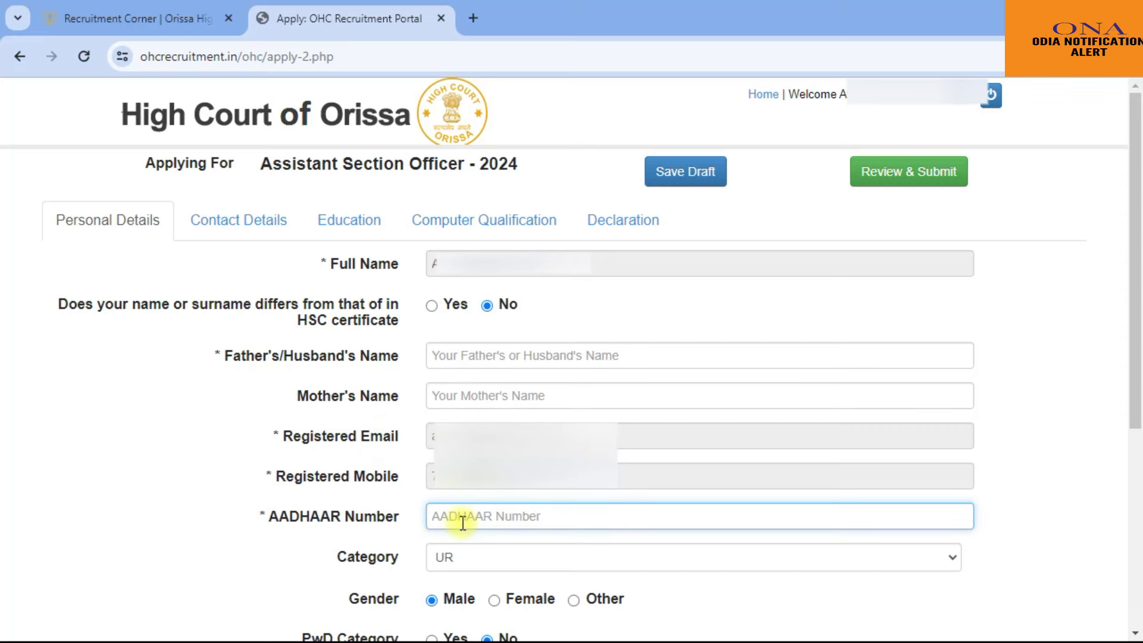
click(451, 559)
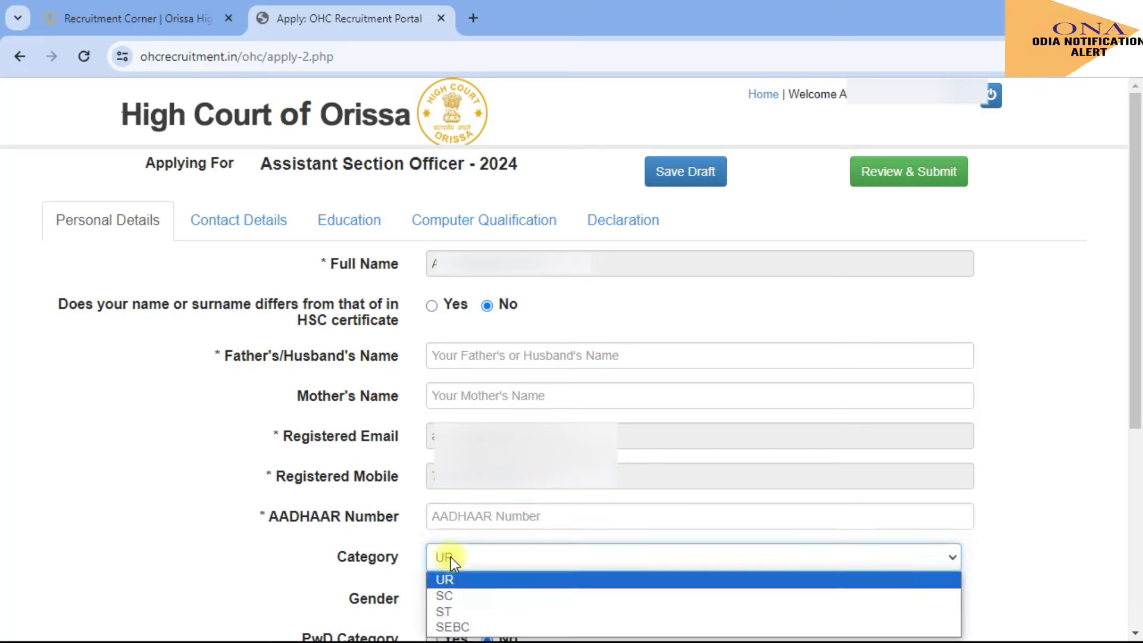
click(480, 579)
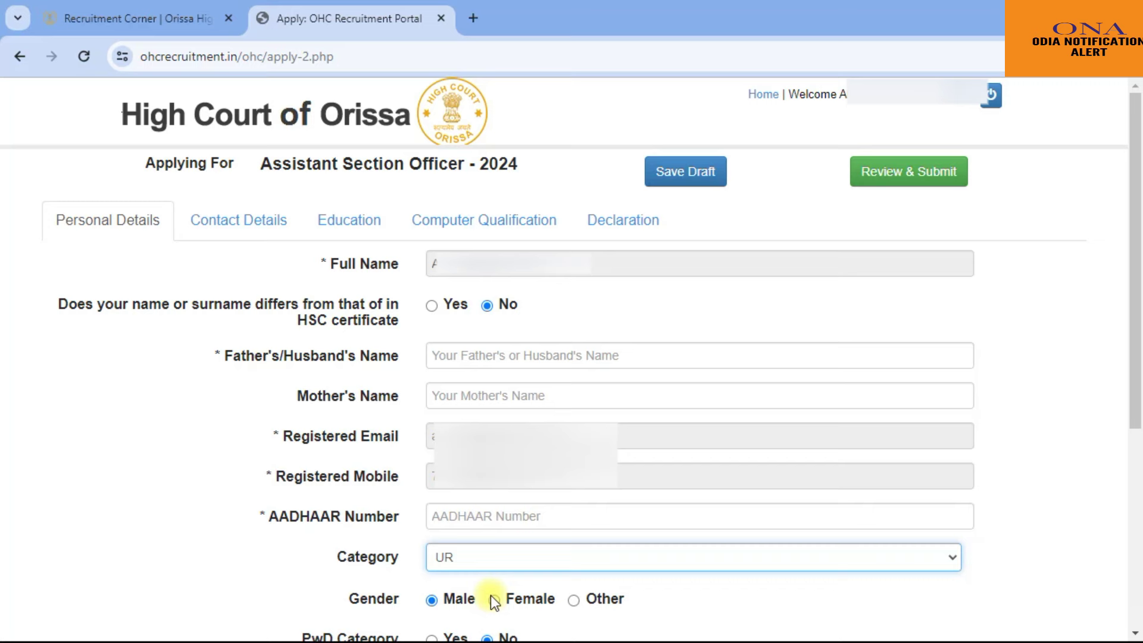
Step: Try PwD Category Yes with the type One leg affected, and return the answer to No
scroll(485, 604, down, 5)
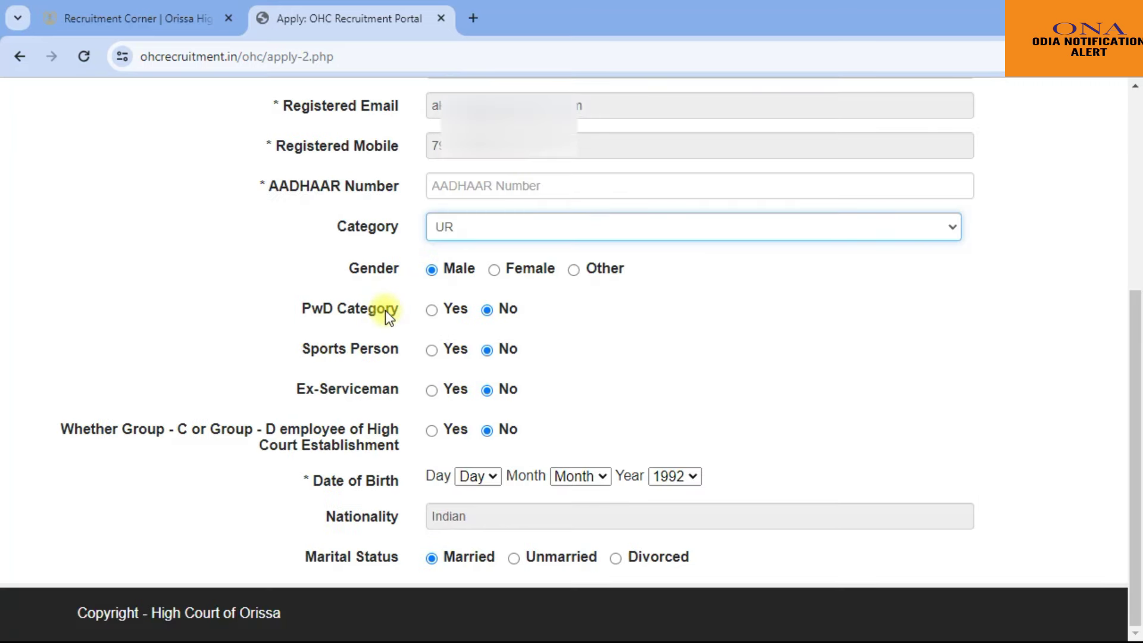
click(433, 309)
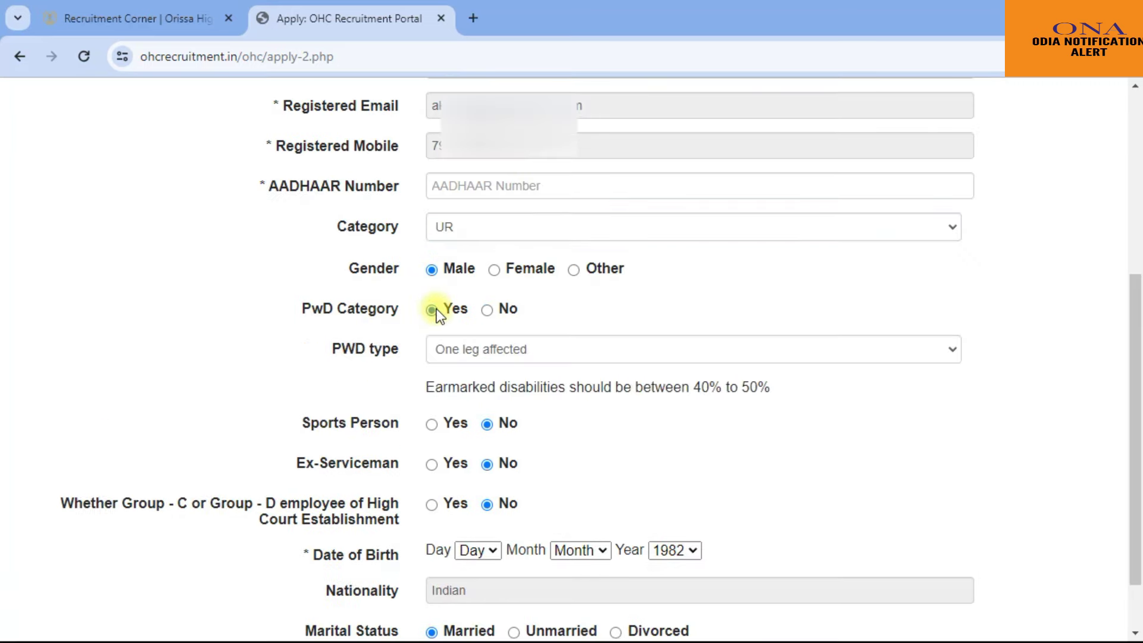
click(466, 348)
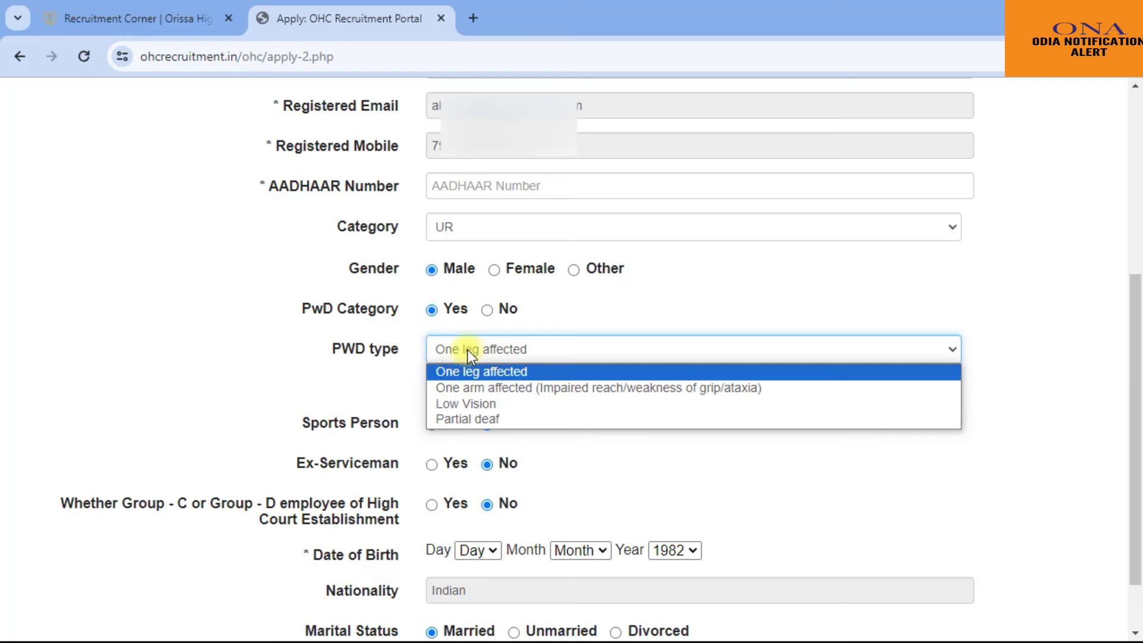
click(493, 371)
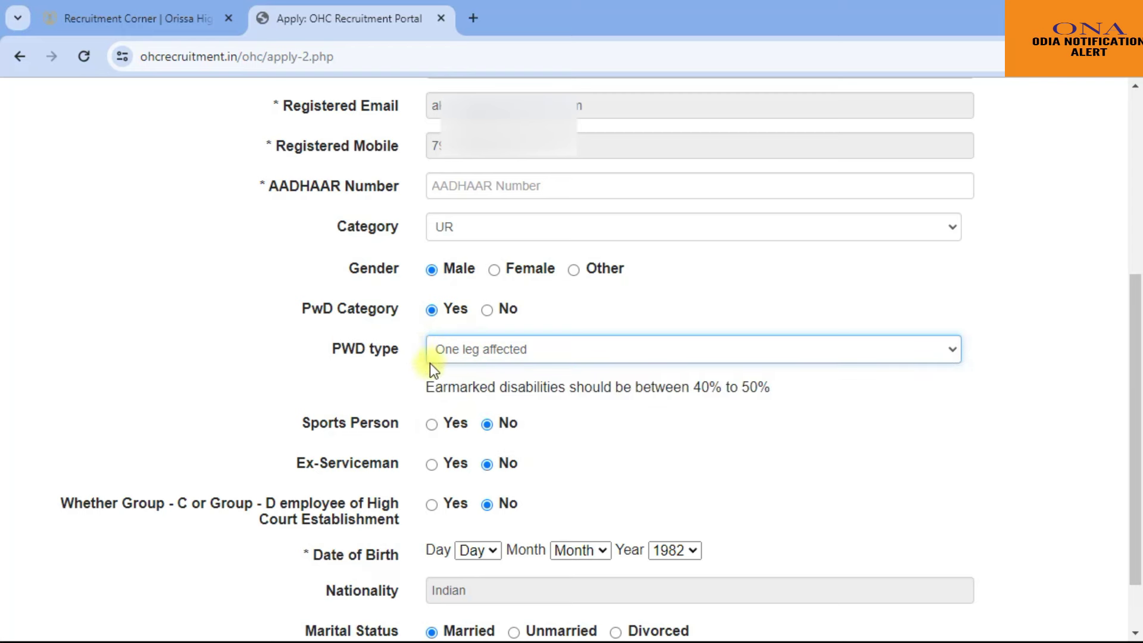
click(488, 308)
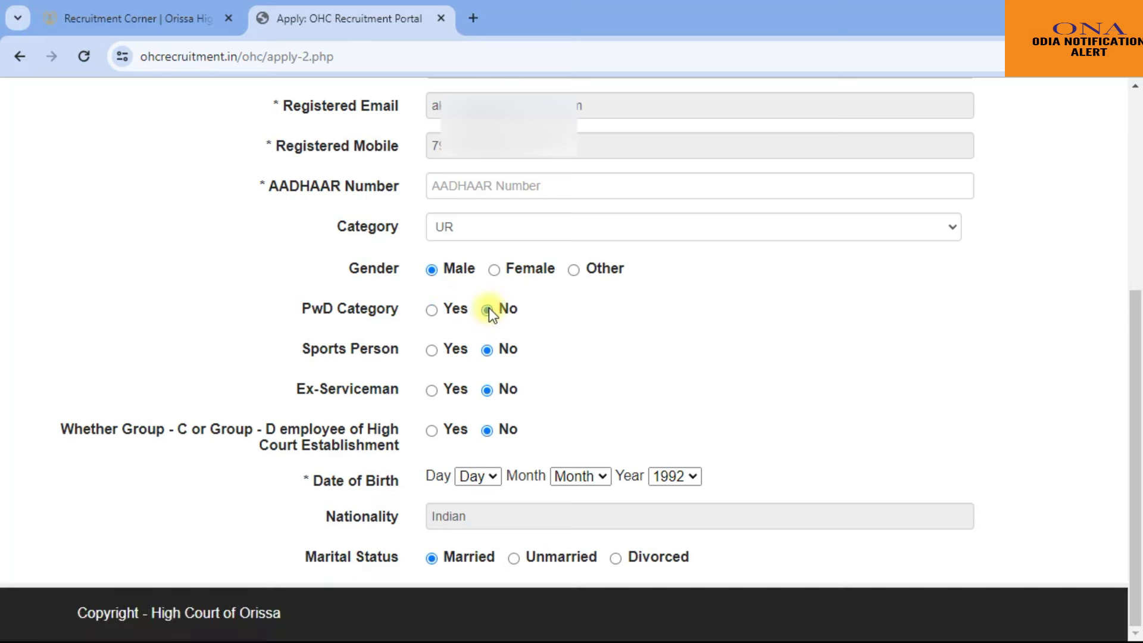
Step: Try Yes for Sports Person and Ex-Serviceman, look at the service date pickers, and return both answers to No
click(431, 350)
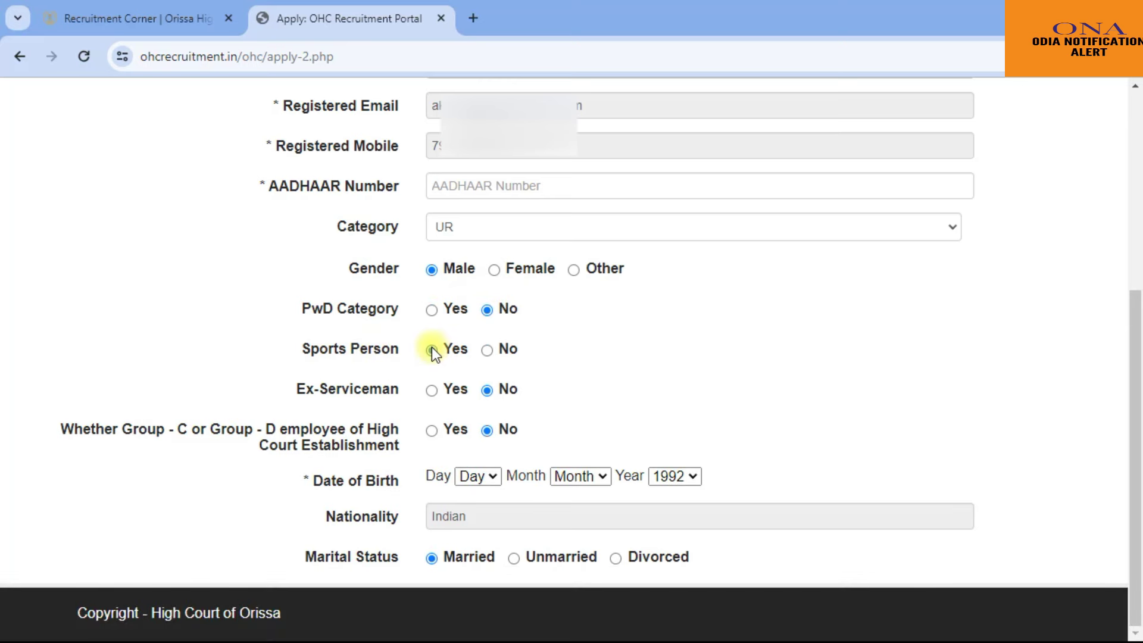
click(488, 350)
click(431, 390)
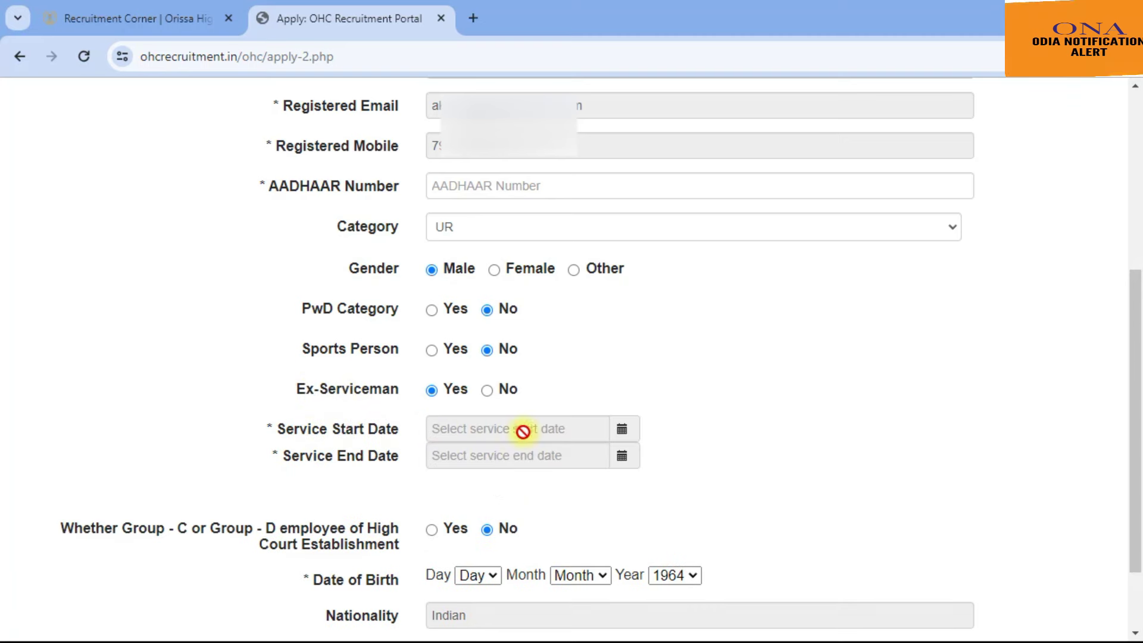
click(622, 428)
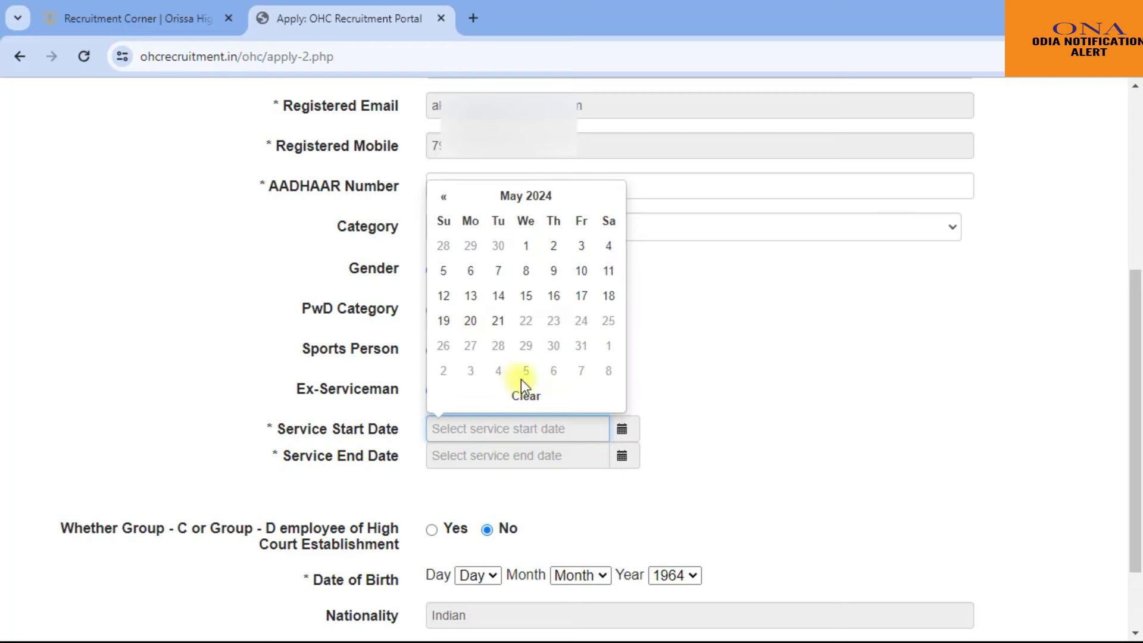
click(438, 476)
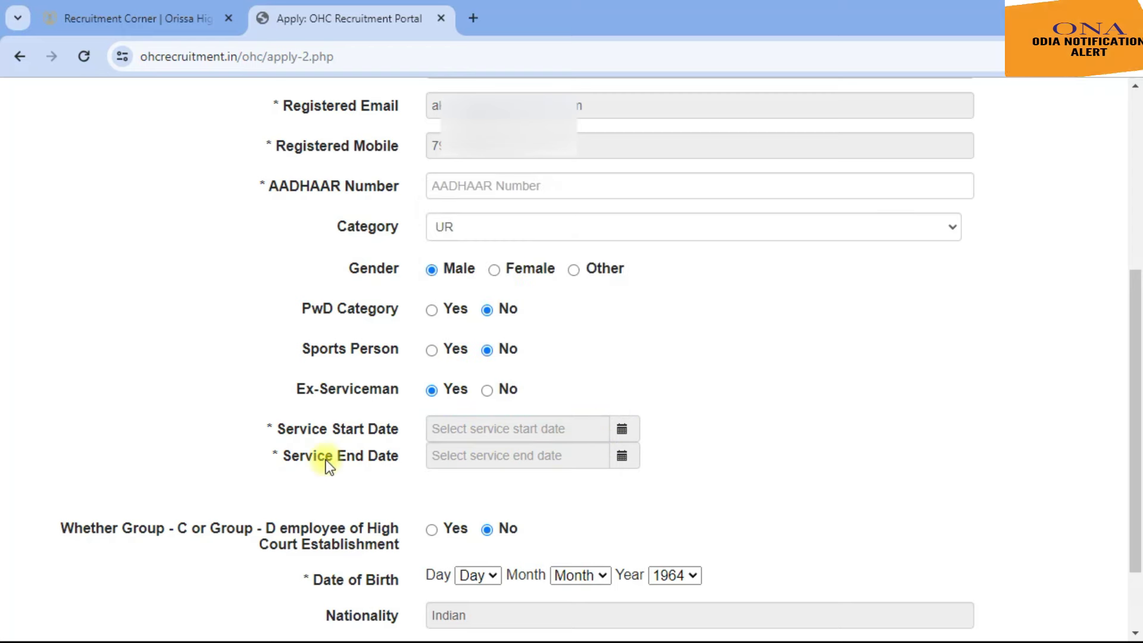
click(622, 456)
click(527, 492)
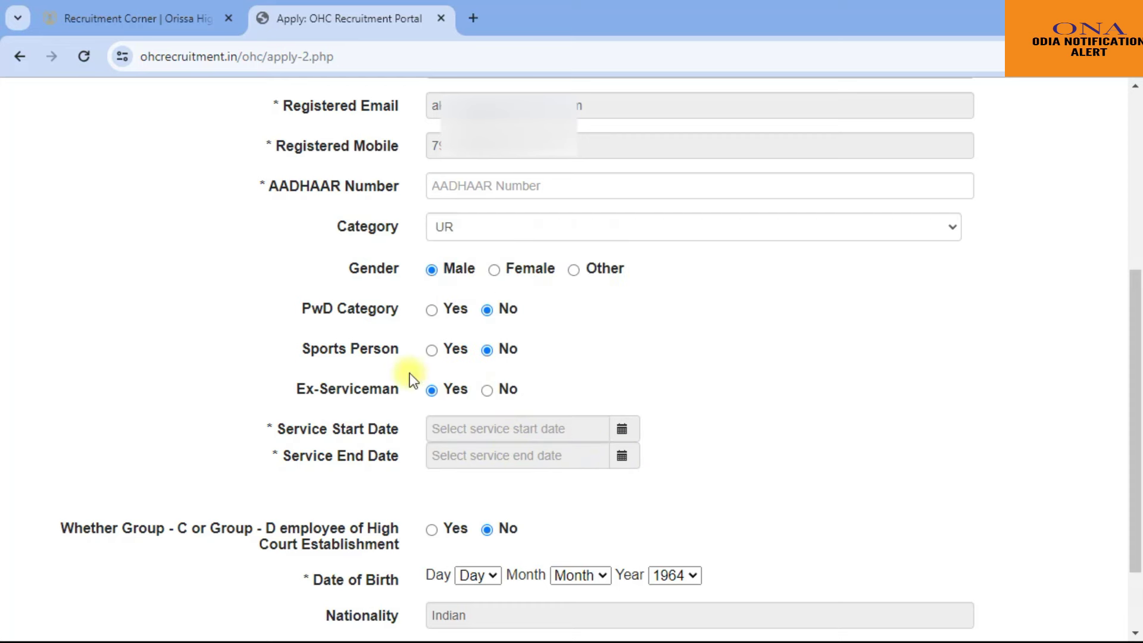
click(490, 391)
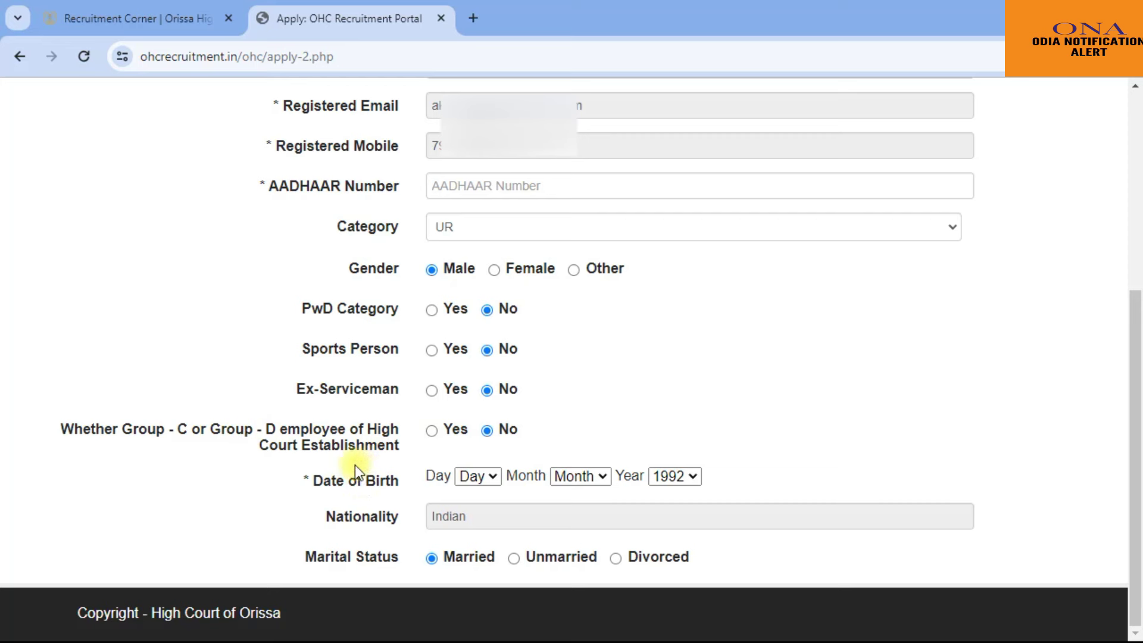
Step: Check the day, month and year choices for the date of birth, and set the marital status to Unmarried
click(484, 482)
click(592, 477)
click(669, 478)
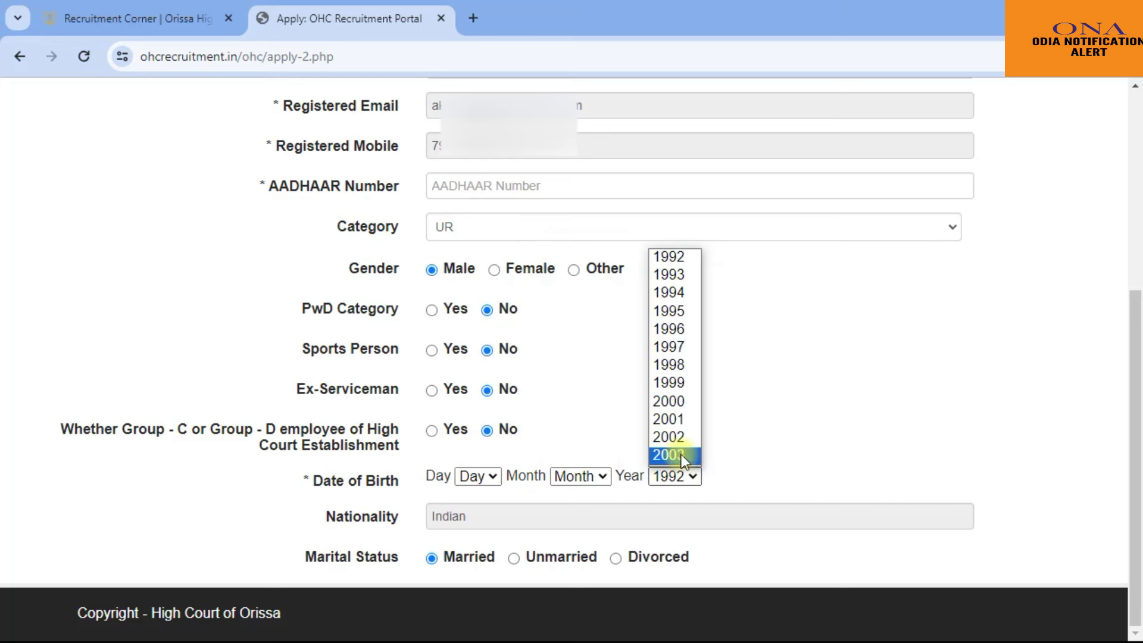
click(609, 476)
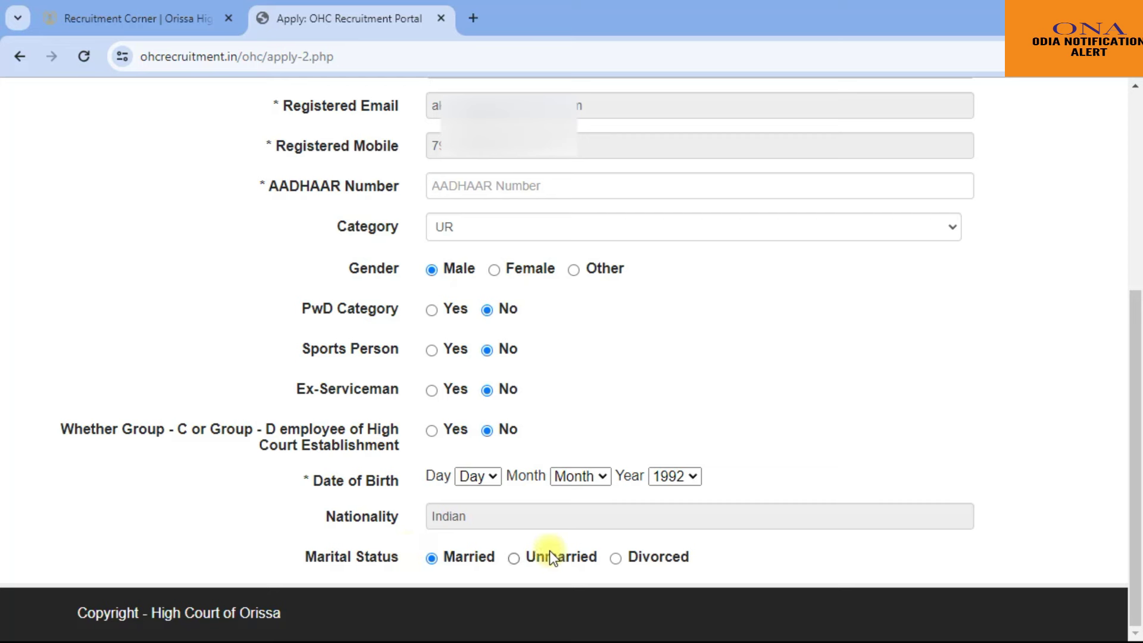
click(513, 557)
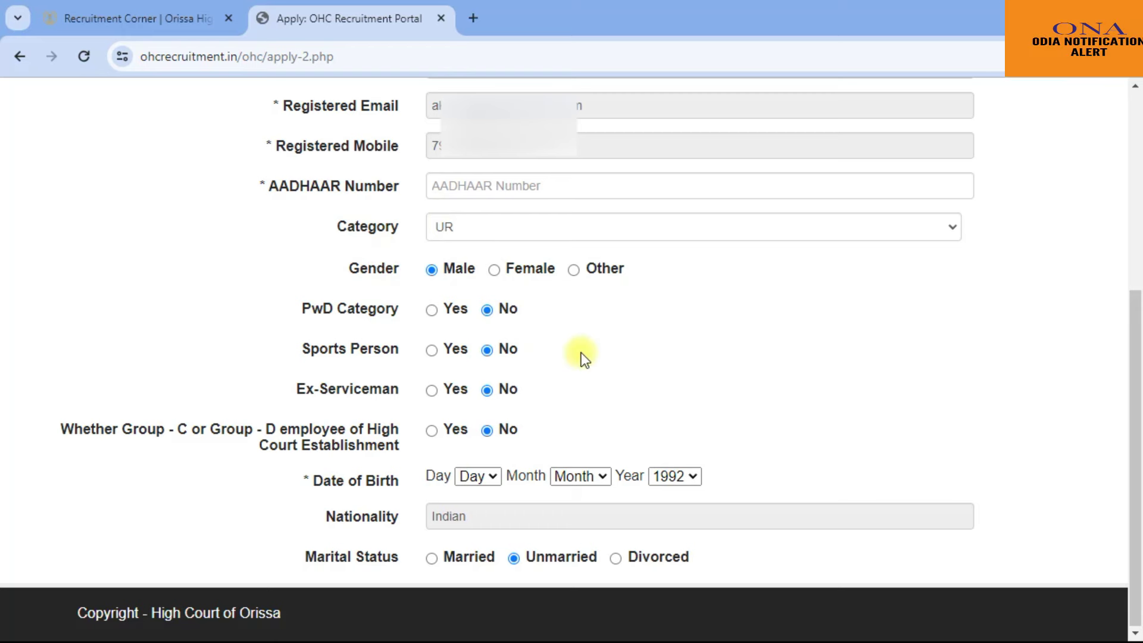
Step: Save the application draft, review the personal details and open the Contact Details section
scroll(595, 376, up, 5)
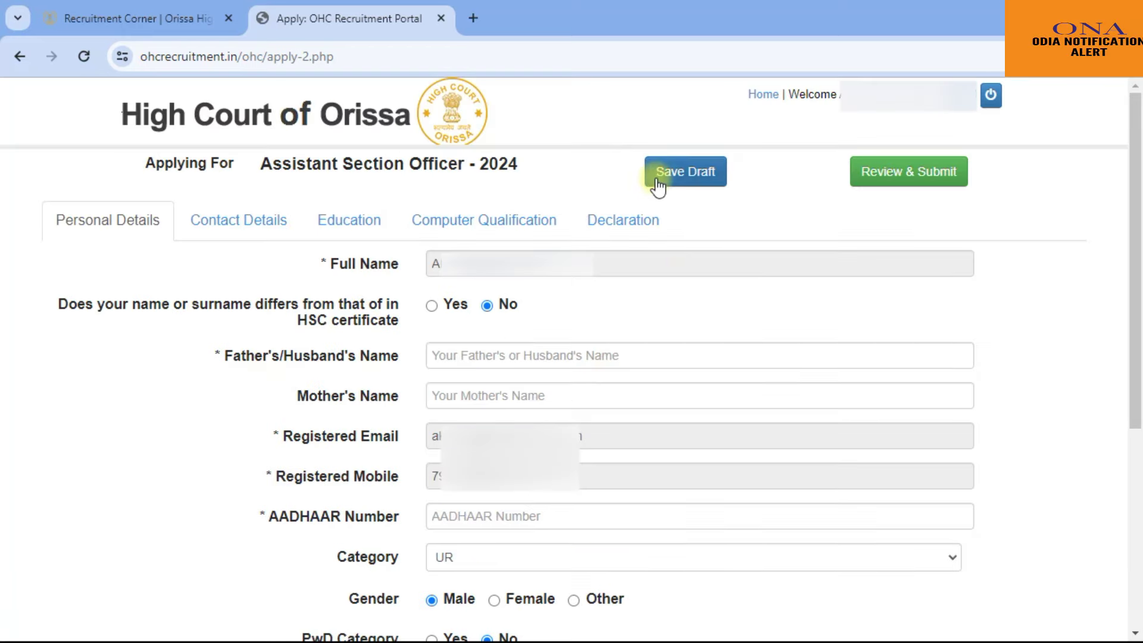
click(690, 186)
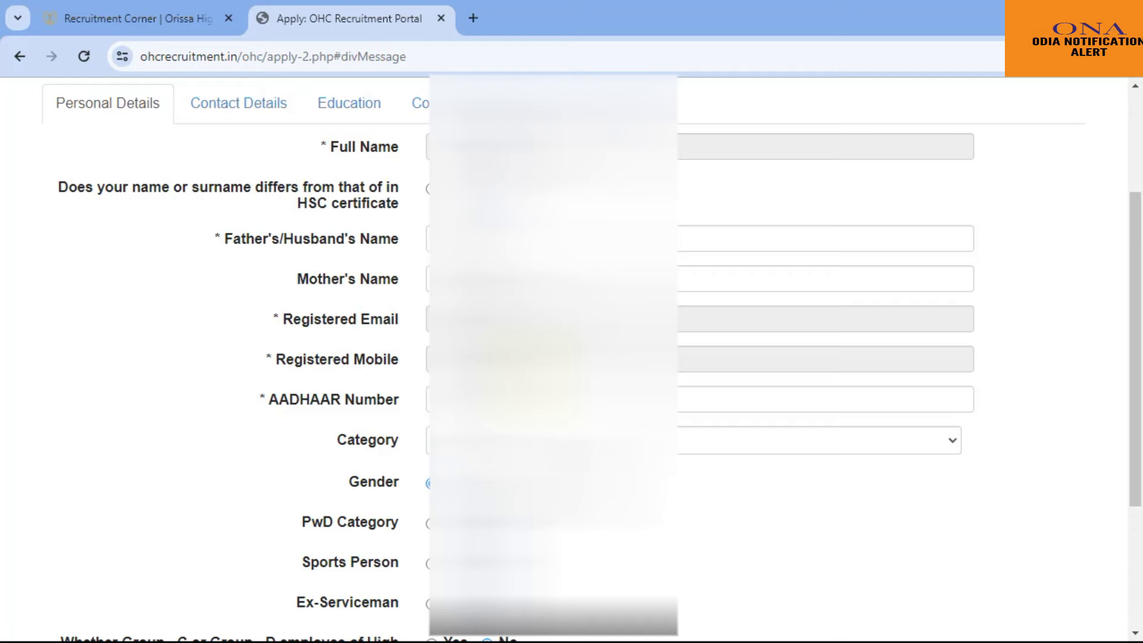
scroll(571, 358, down, 3)
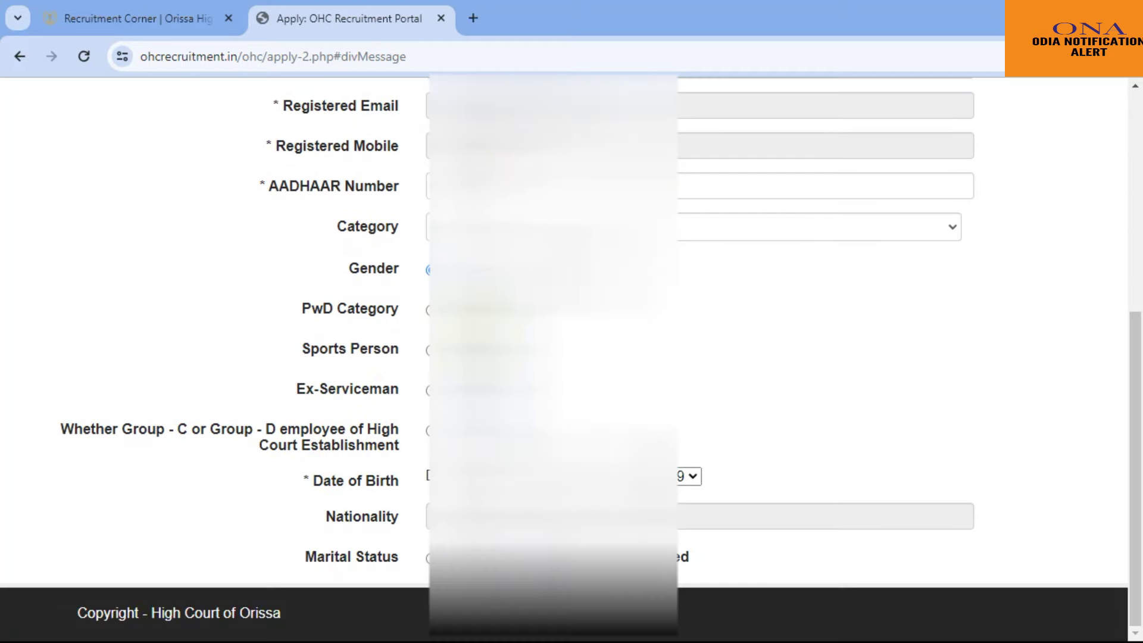
scroll(452, 279, up, 4)
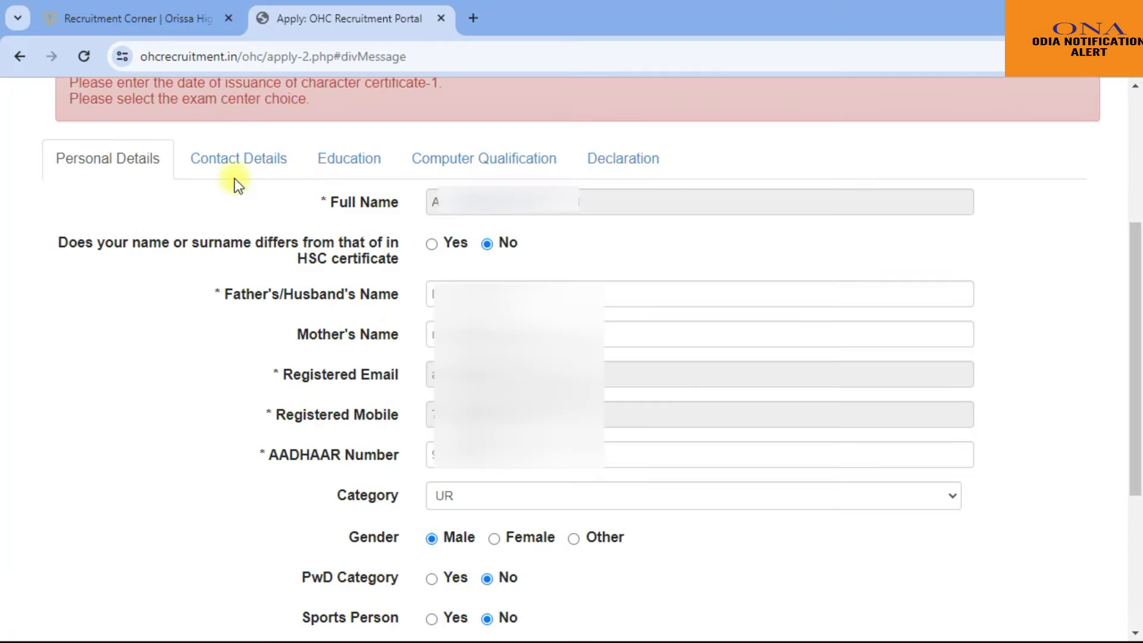
click(263, 172)
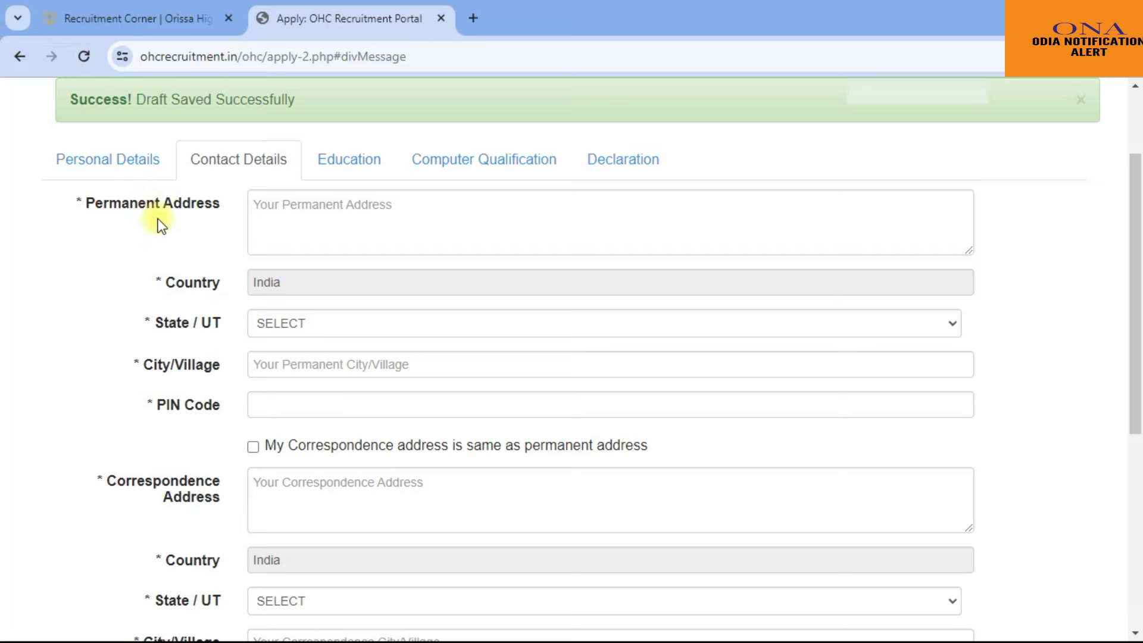
Step: Set the State / UT of the permanent address to ODISHA and go through its City/Village and PIN Code fields
click(288, 202)
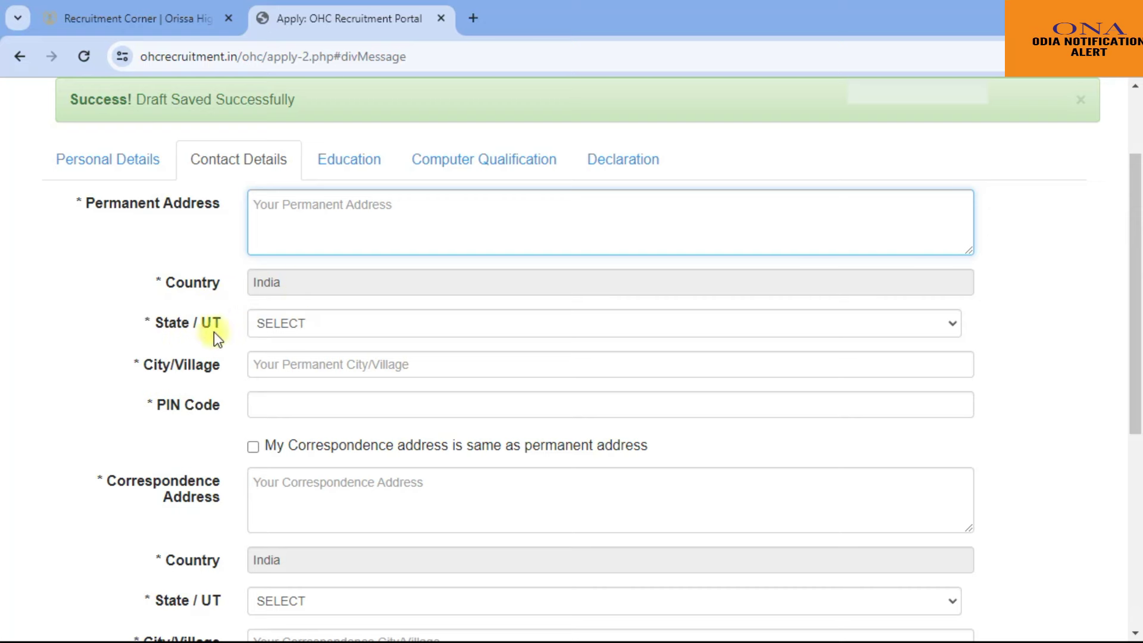
click(276, 324)
key(o)
key(Tab)
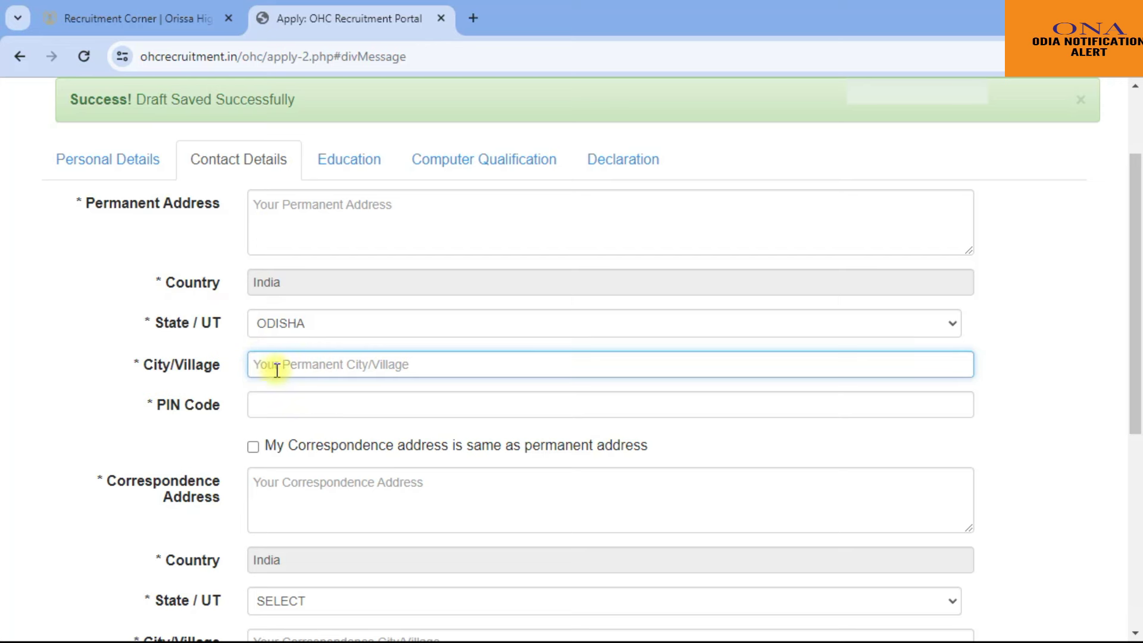
click(159, 408)
click(264, 404)
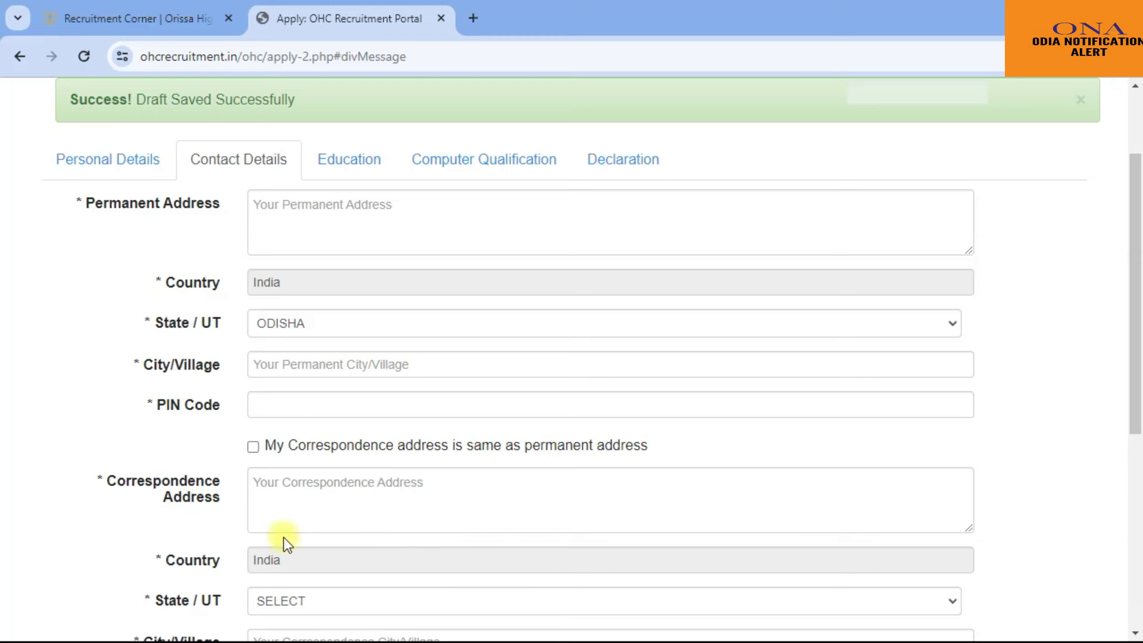
Step: Look through the correspondence address fields and check the district options for Exam center Choice-1, Choice-2 and Choice-3
key(Tab)
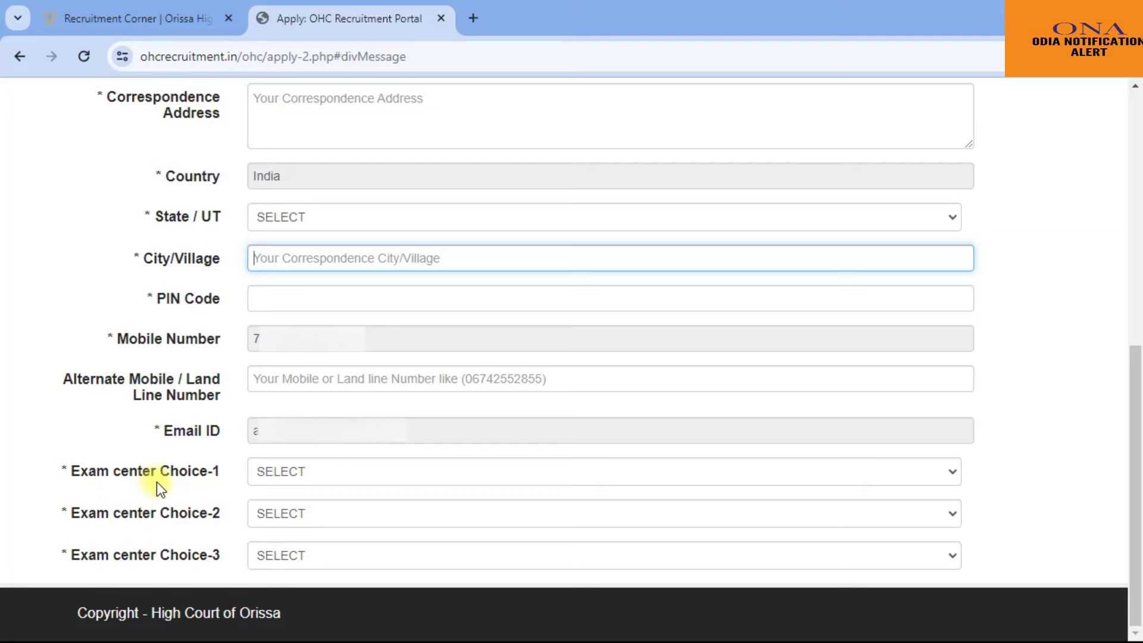
click(253, 473)
click(265, 475)
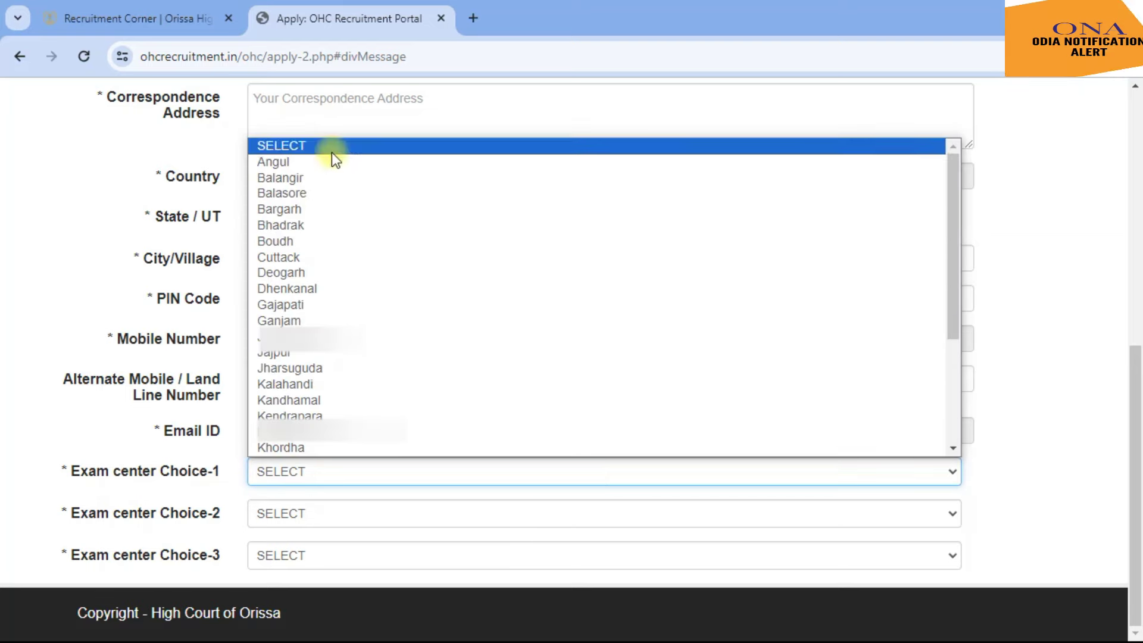
click(268, 513)
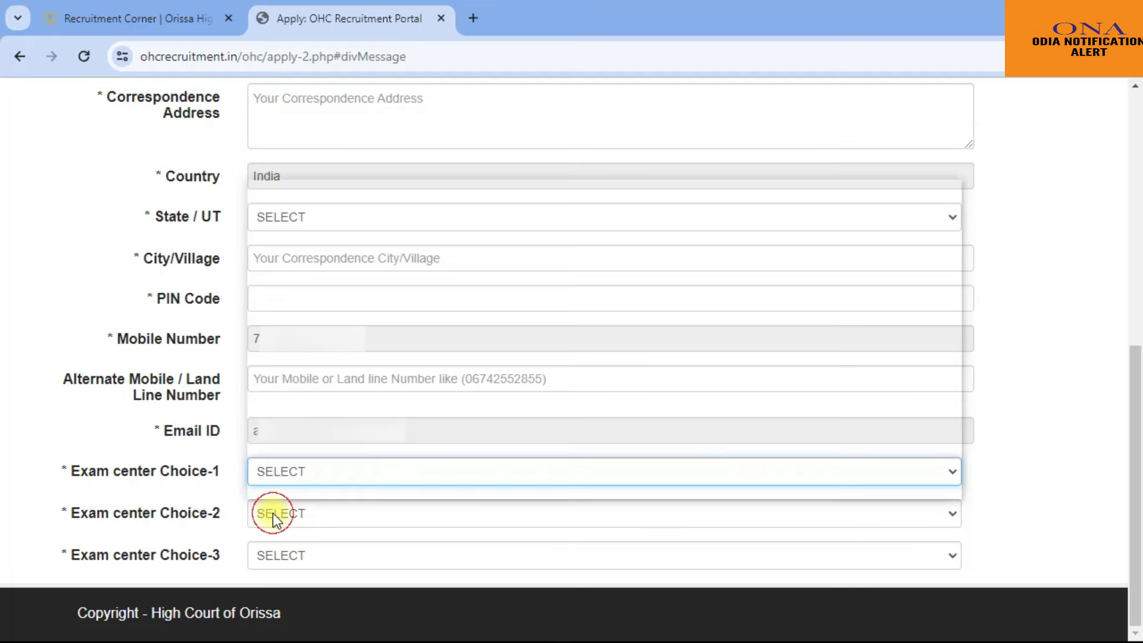
click(273, 513)
click(280, 555)
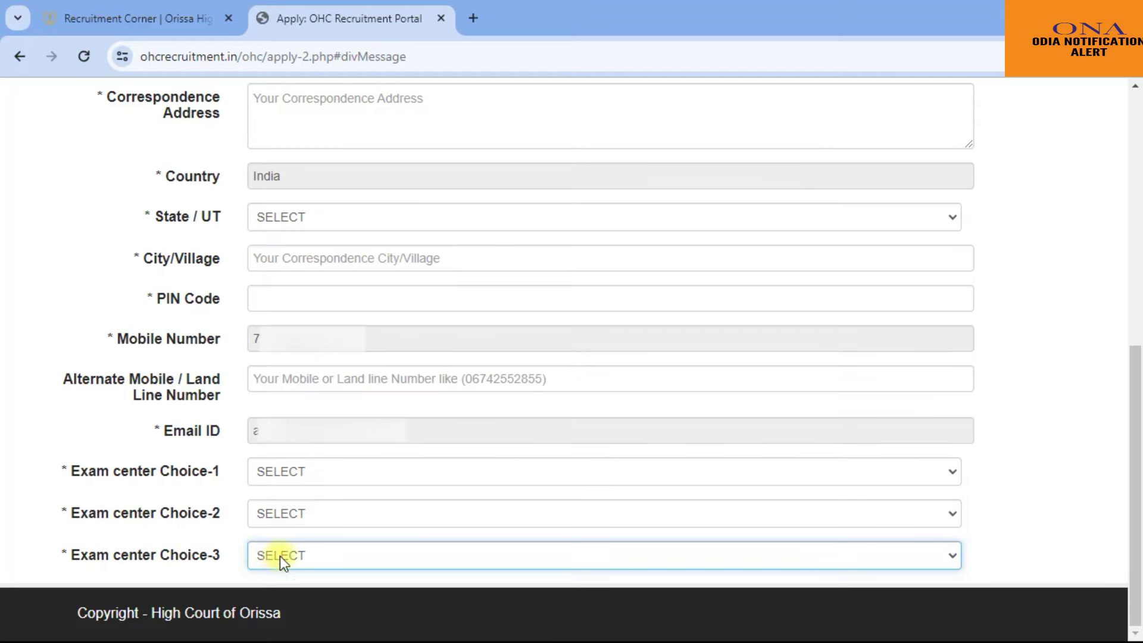
click(274, 565)
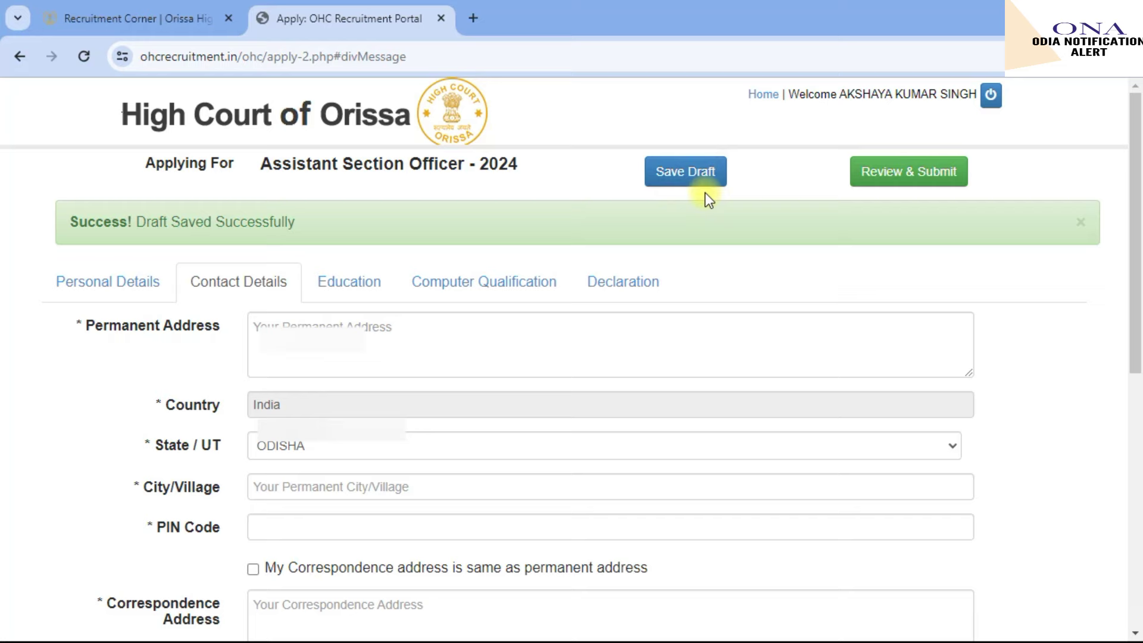
Step: Open the Education section, keep BSE as the 10th board and set the 10th year of passing to 2014
click(381, 292)
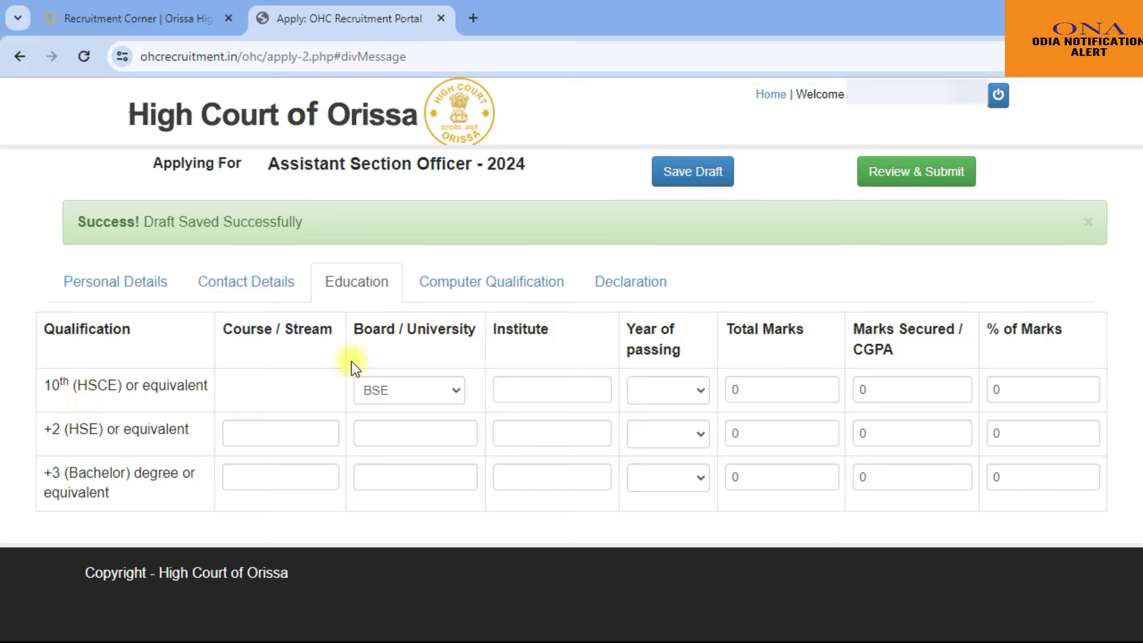
click(390, 388)
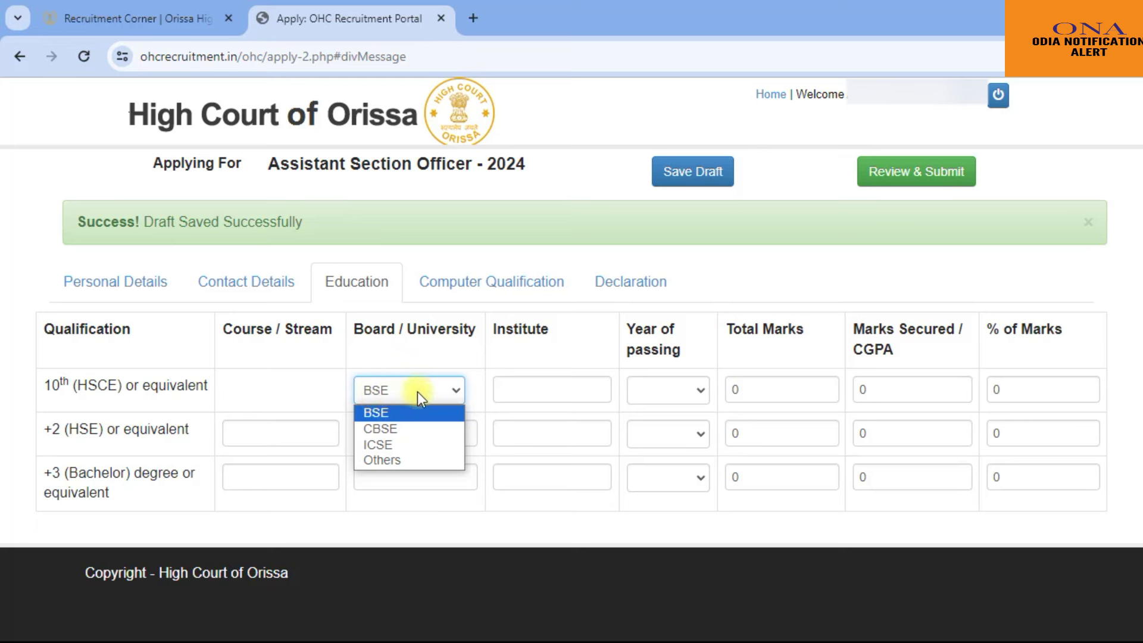
click(403, 389)
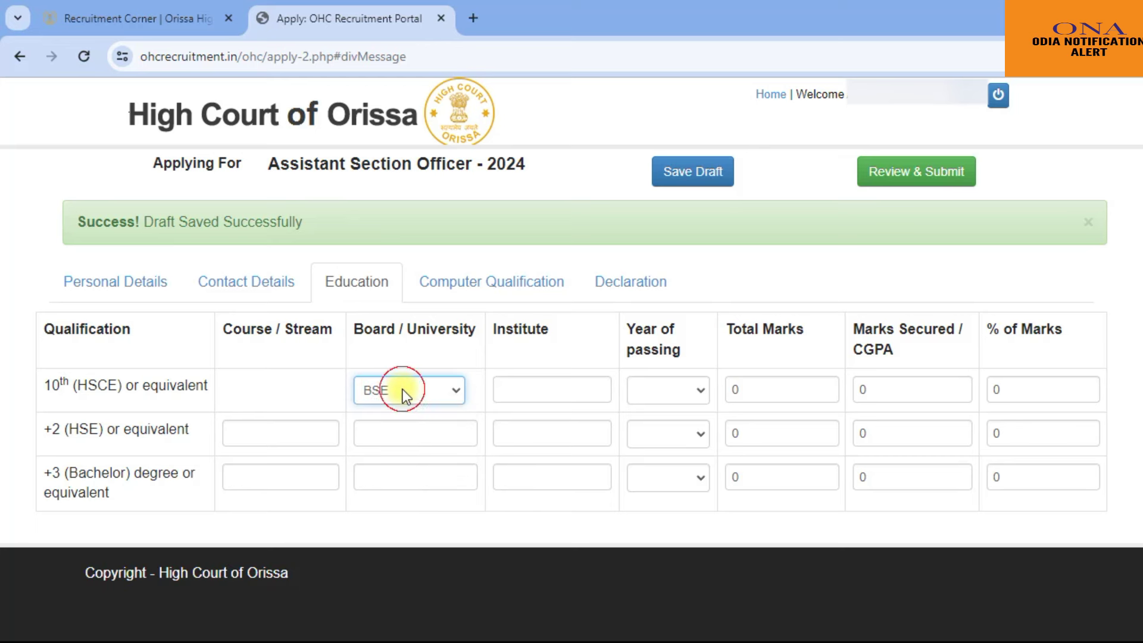
click(525, 386)
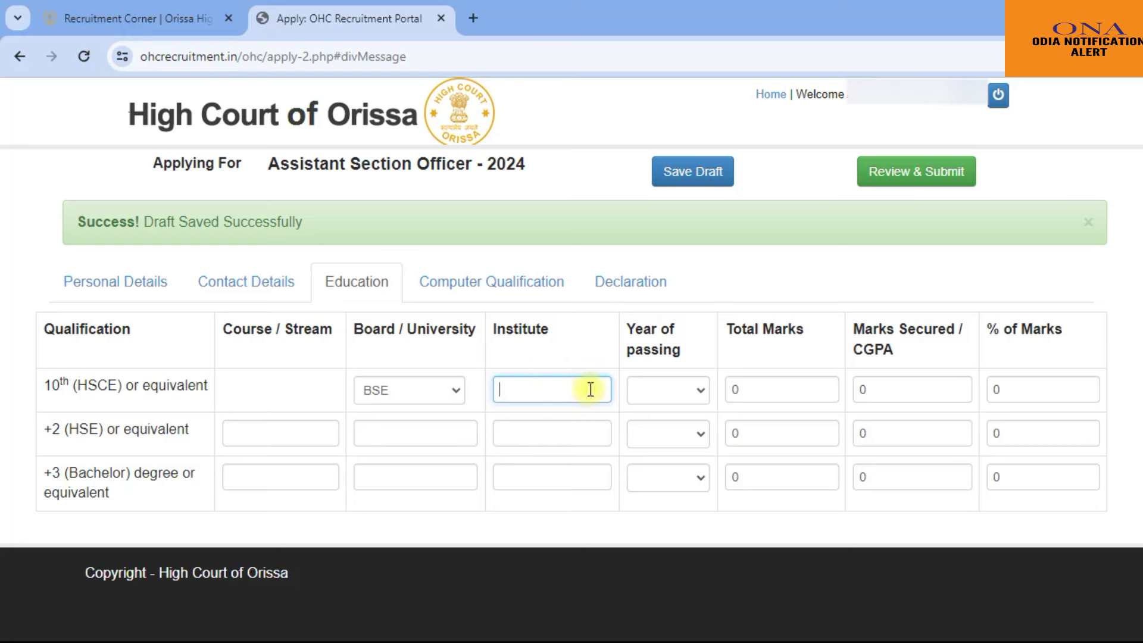
click(660, 395)
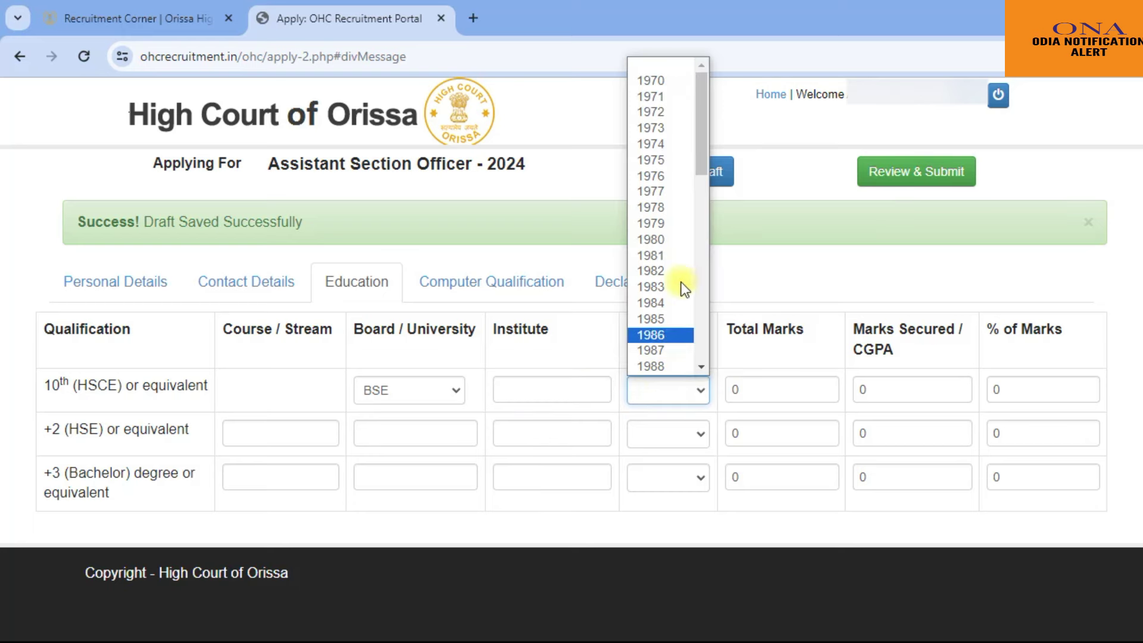
scroll(686, 241, down, 8)
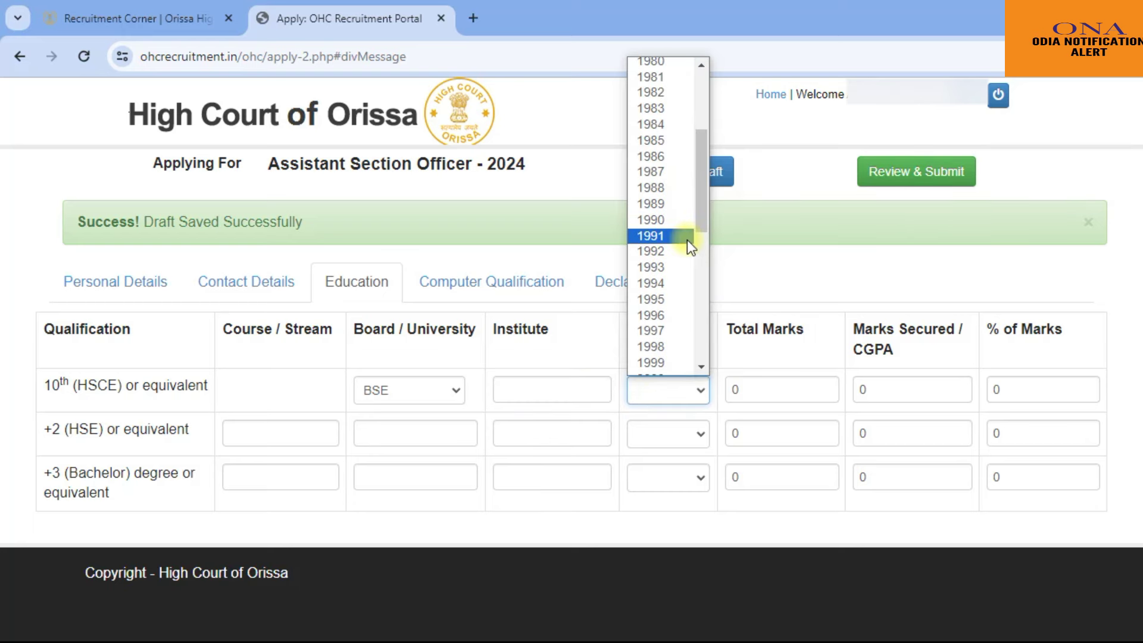
click(687, 241)
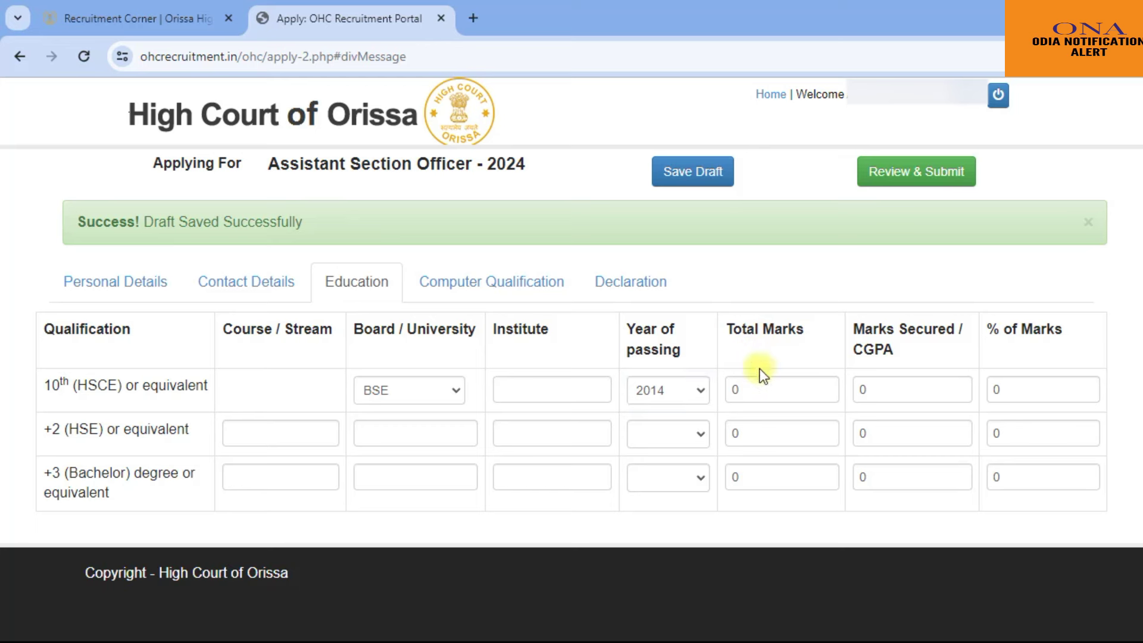
Step: Enter 600 total marks and 450 marks secured for the 10th, and clear its percentage of marks
click(799, 389)
key(BackSpace)
text(600)
click(880, 333)
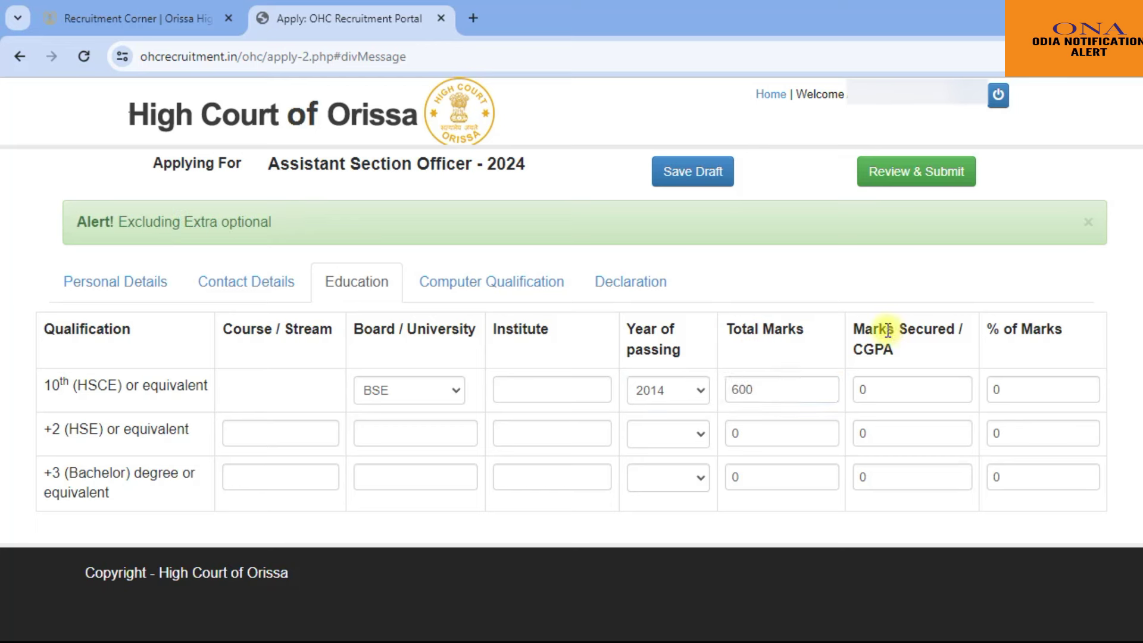
click(883, 390)
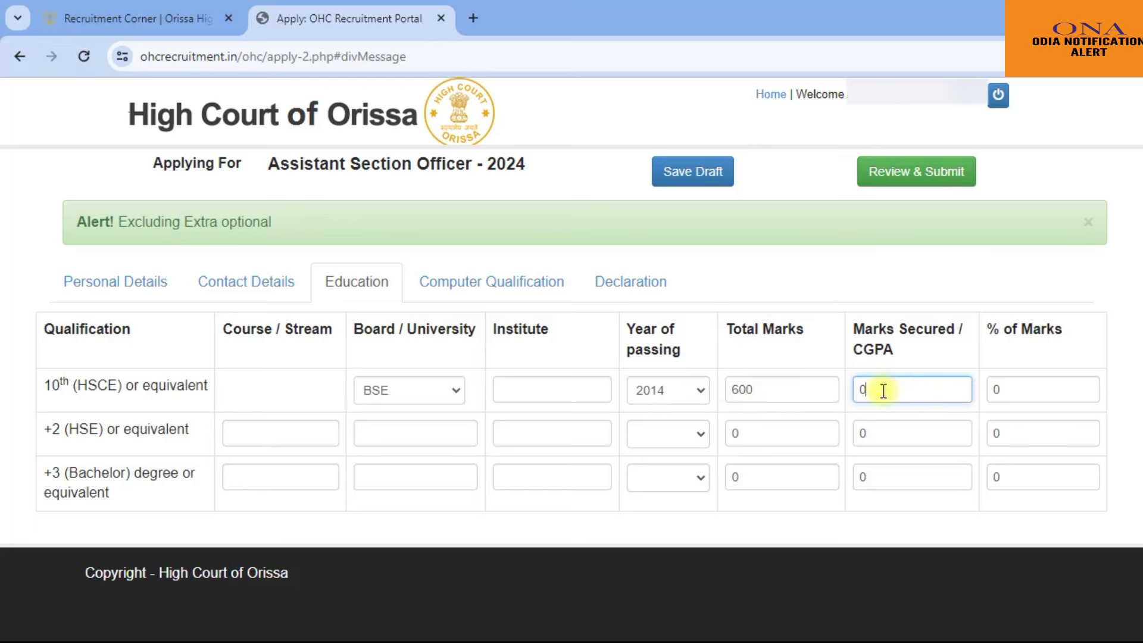
text(450)
click(1009, 388)
key(BackSpace)
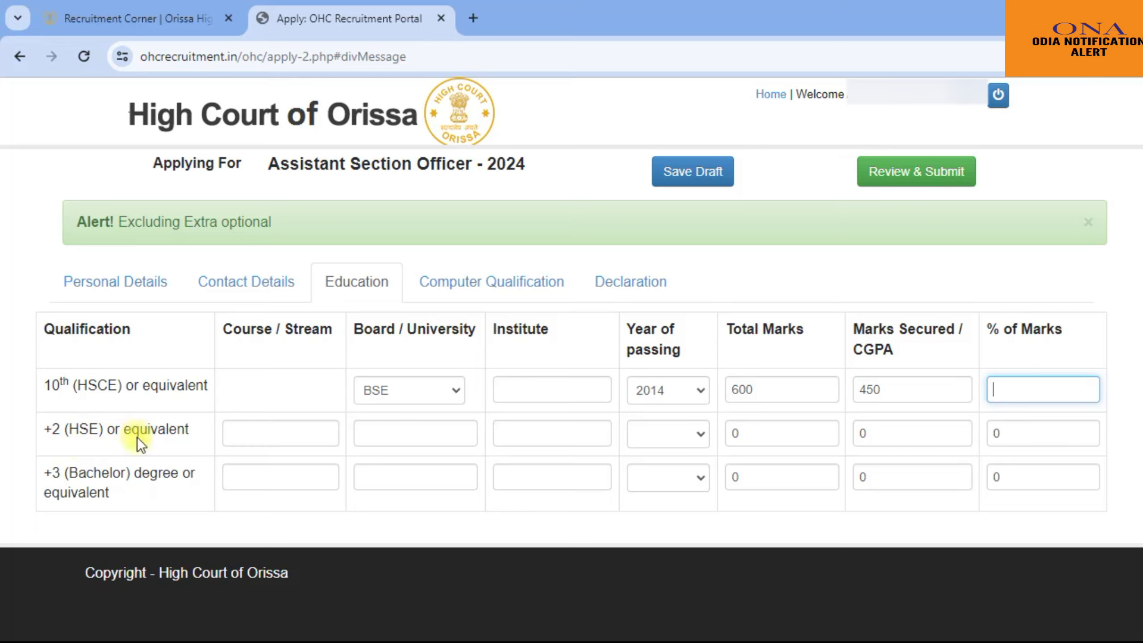
Step: Go through the +2 course, board and institute fields and set the +2 year of passing to 2016
click(238, 433)
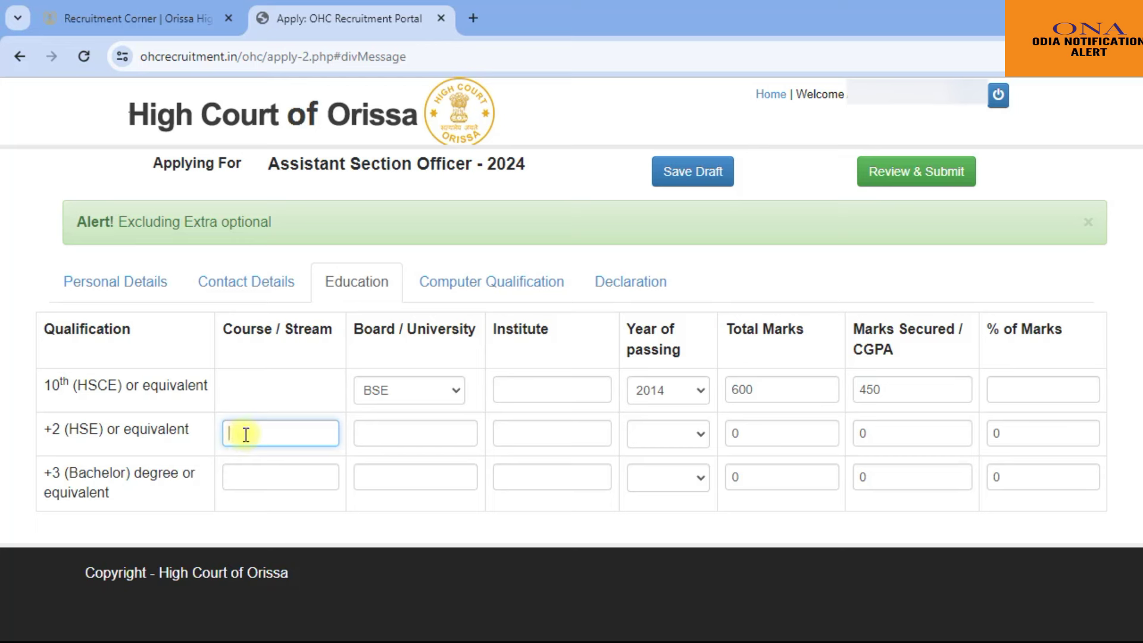
click(377, 426)
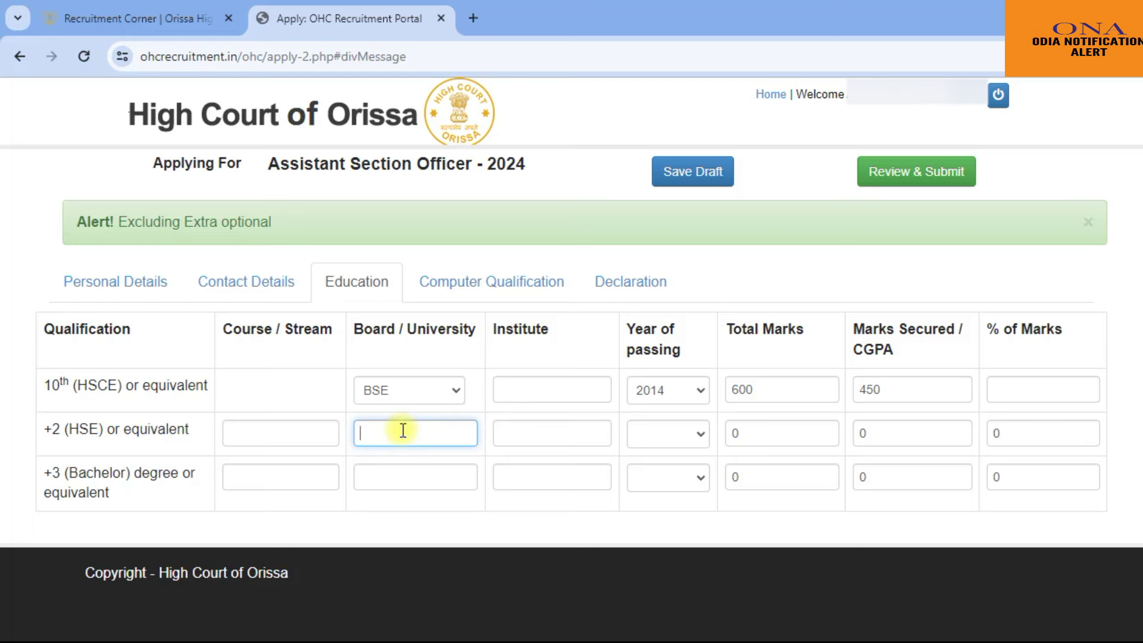
click(519, 443)
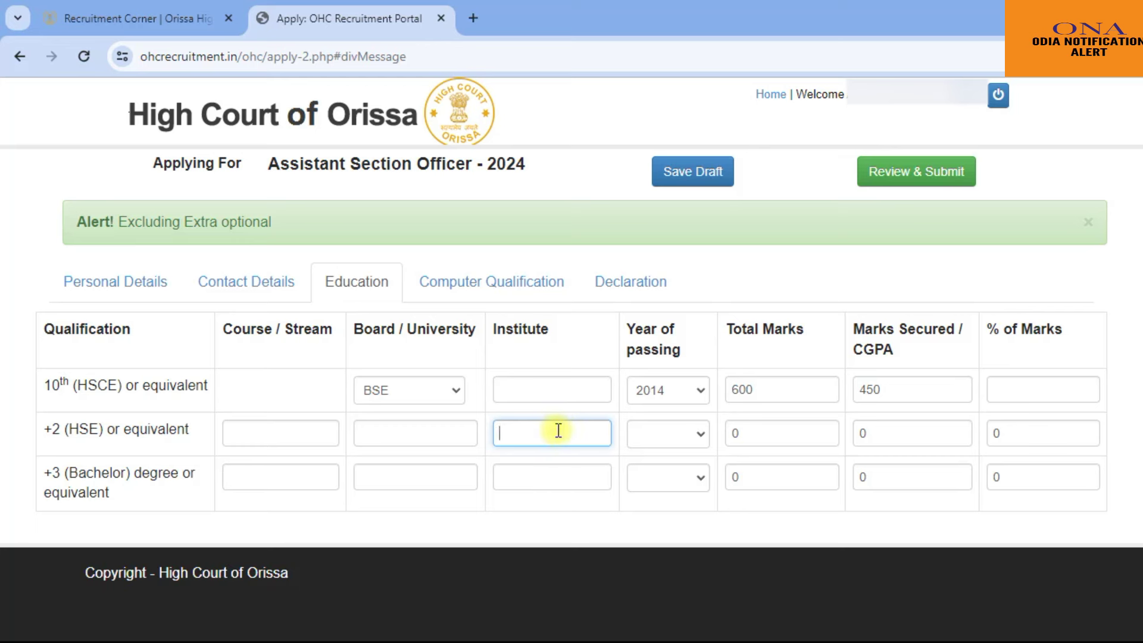
click(658, 439)
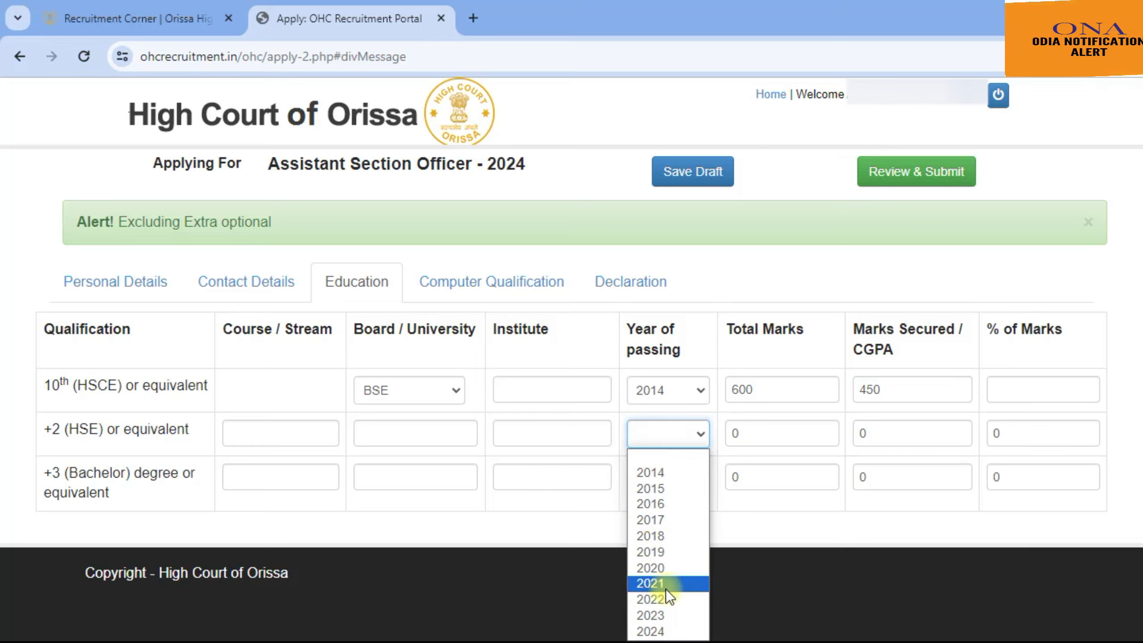
click(650, 503)
Step: Enter 600 total marks and 400 marks secured for the +2 qualification, and clear its percentage of marks
click(778, 434)
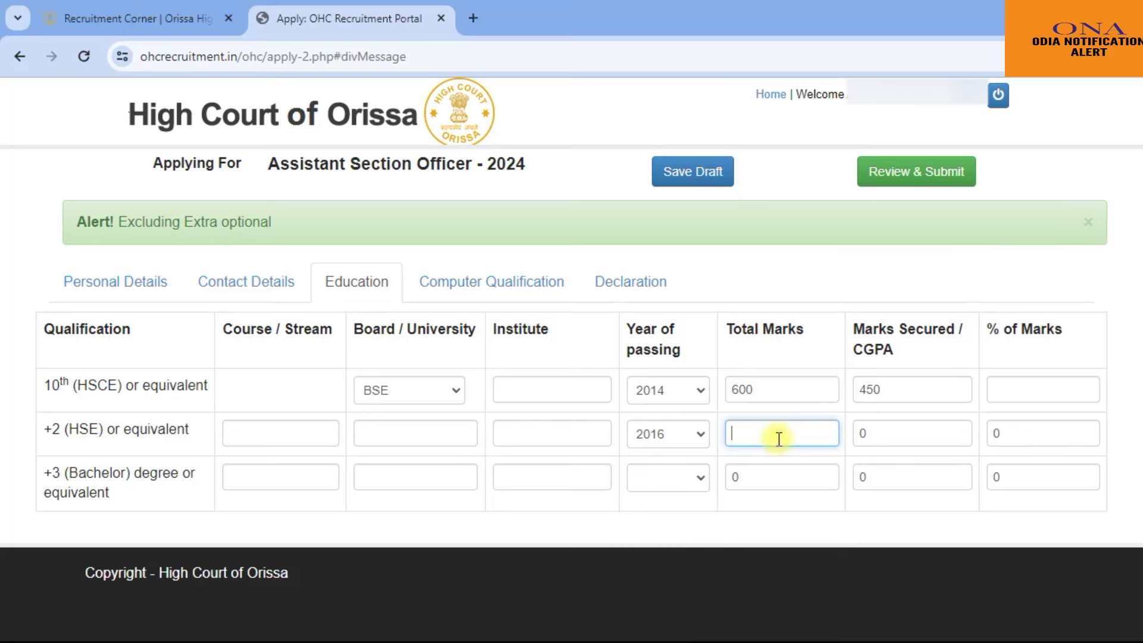
text(600)
click(902, 424)
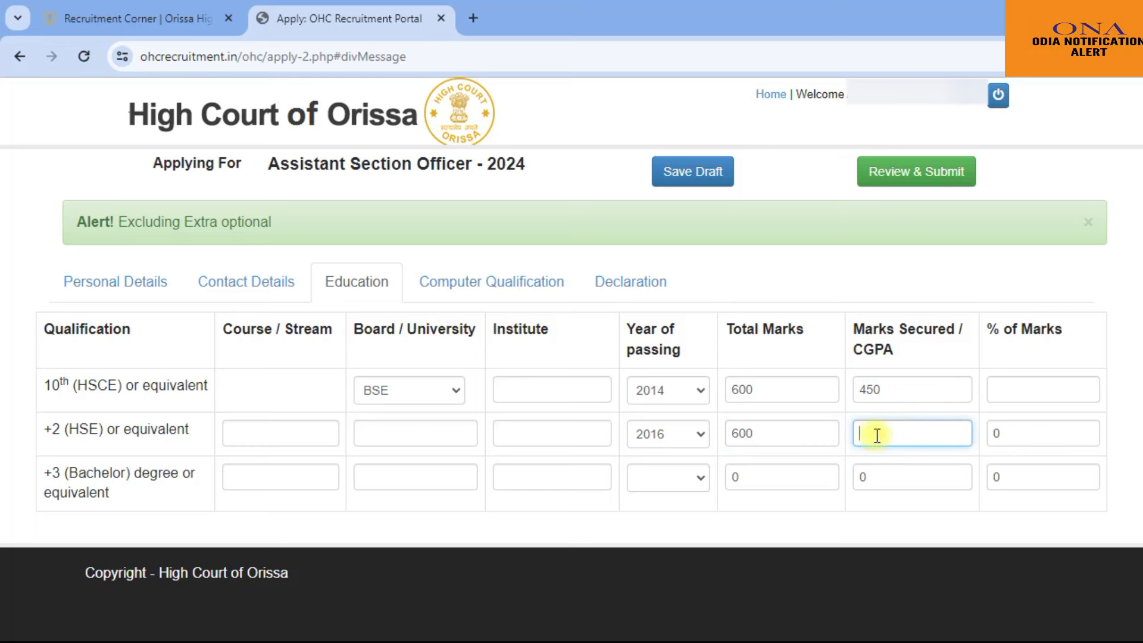
text(400)
click(1018, 436)
key(BackSpace)
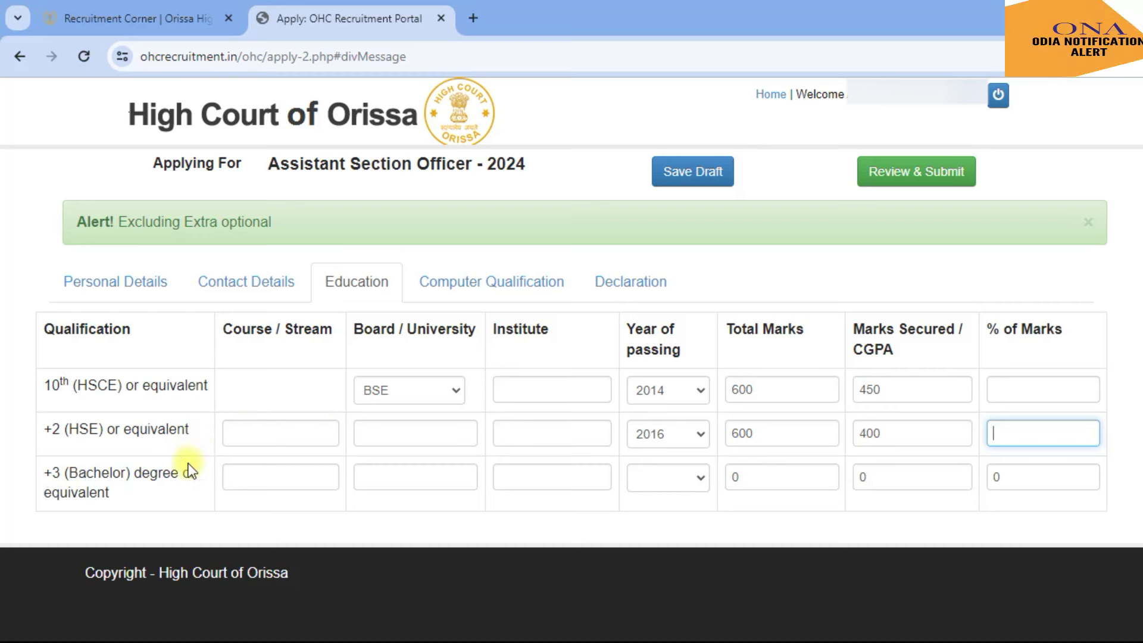
Step: Go through the +3 degree's course, university and institute fields and set its year of passing to 2019
click(127, 498)
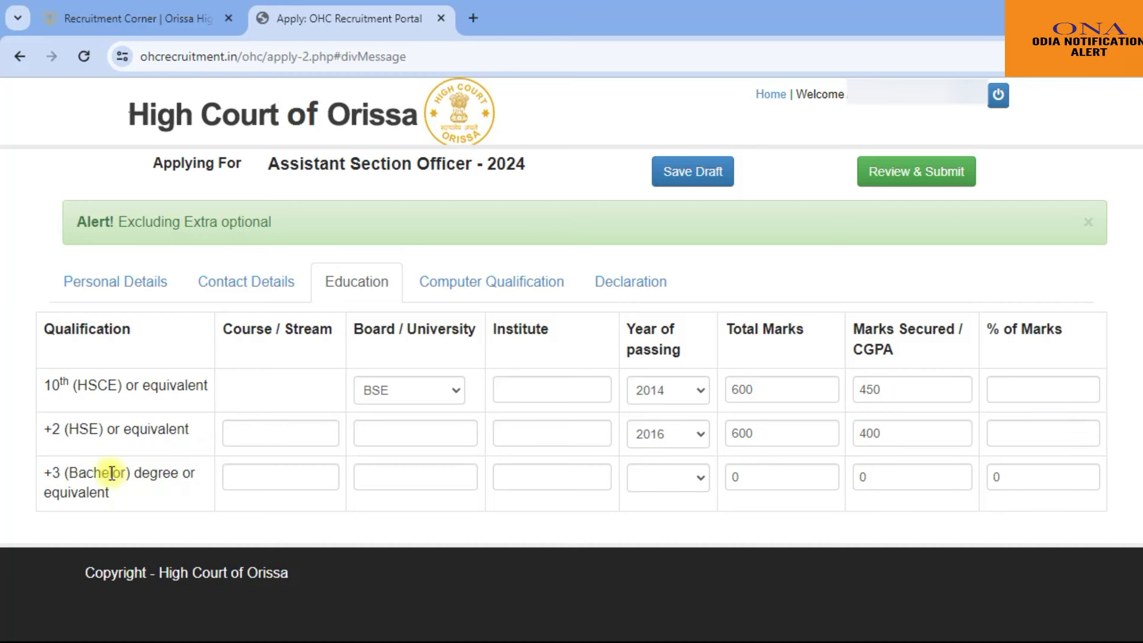
click(236, 481)
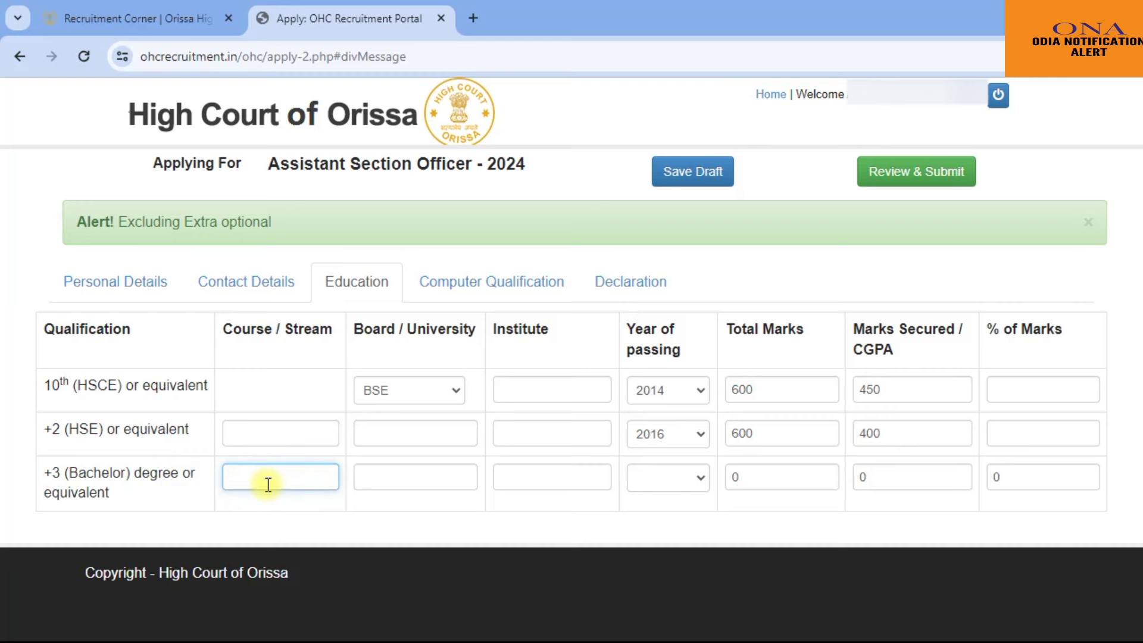
click(407, 476)
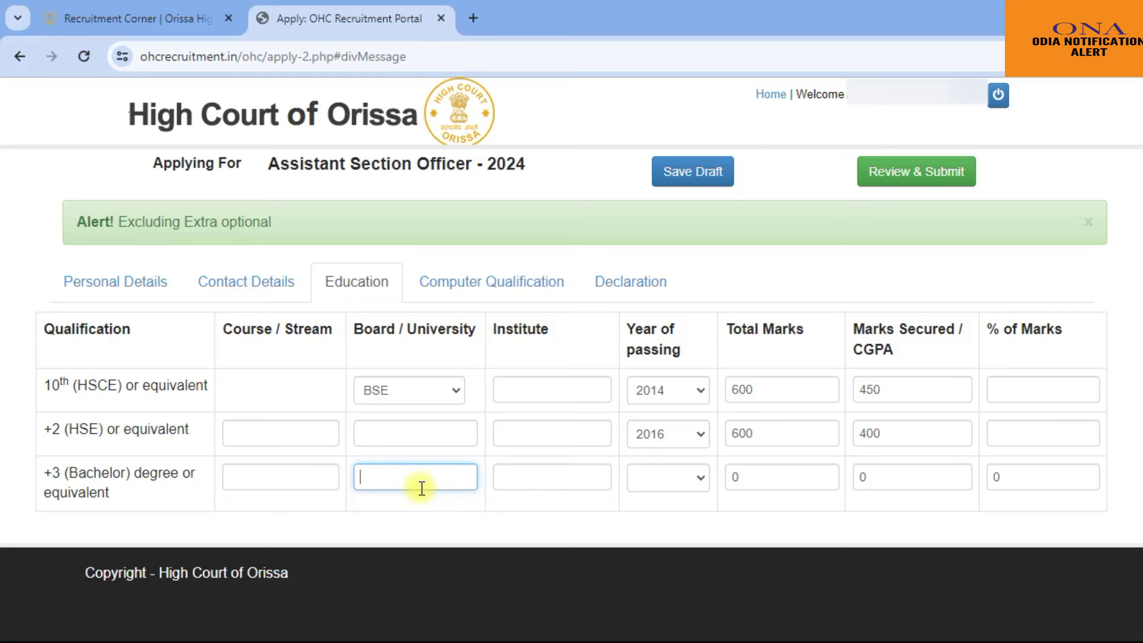
click(540, 483)
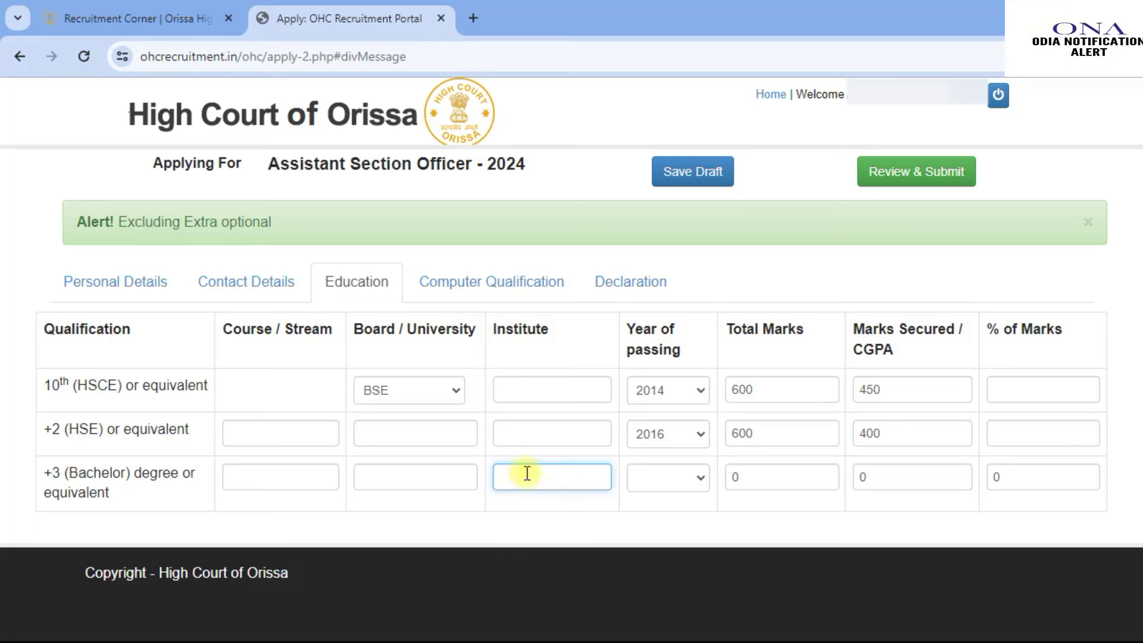
click(669, 480)
click(658, 485)
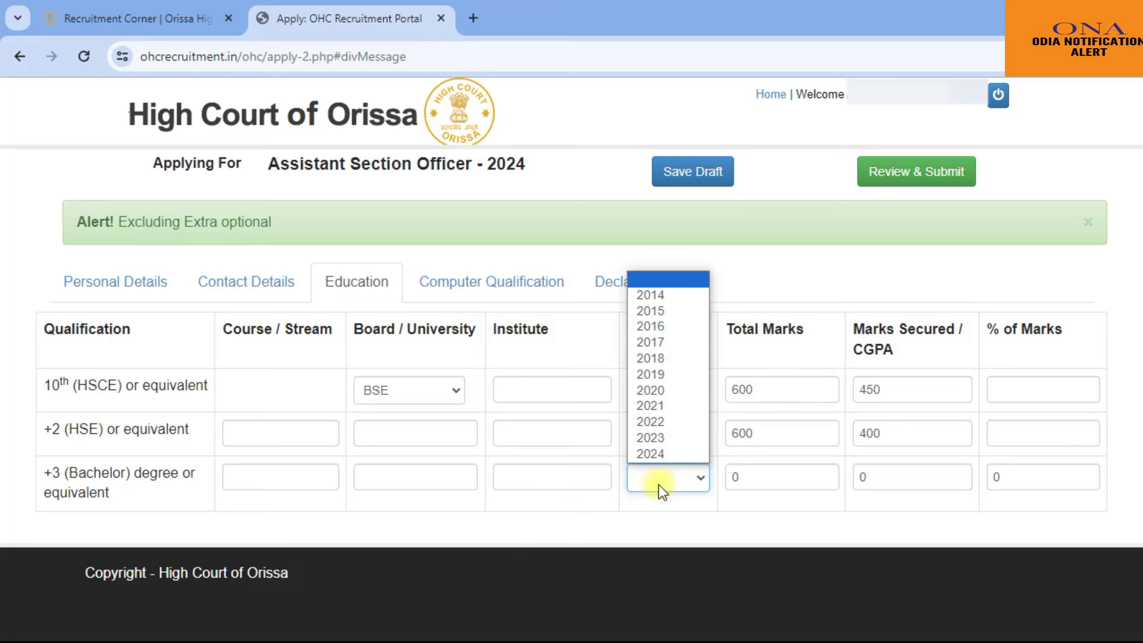
click(679, 373)
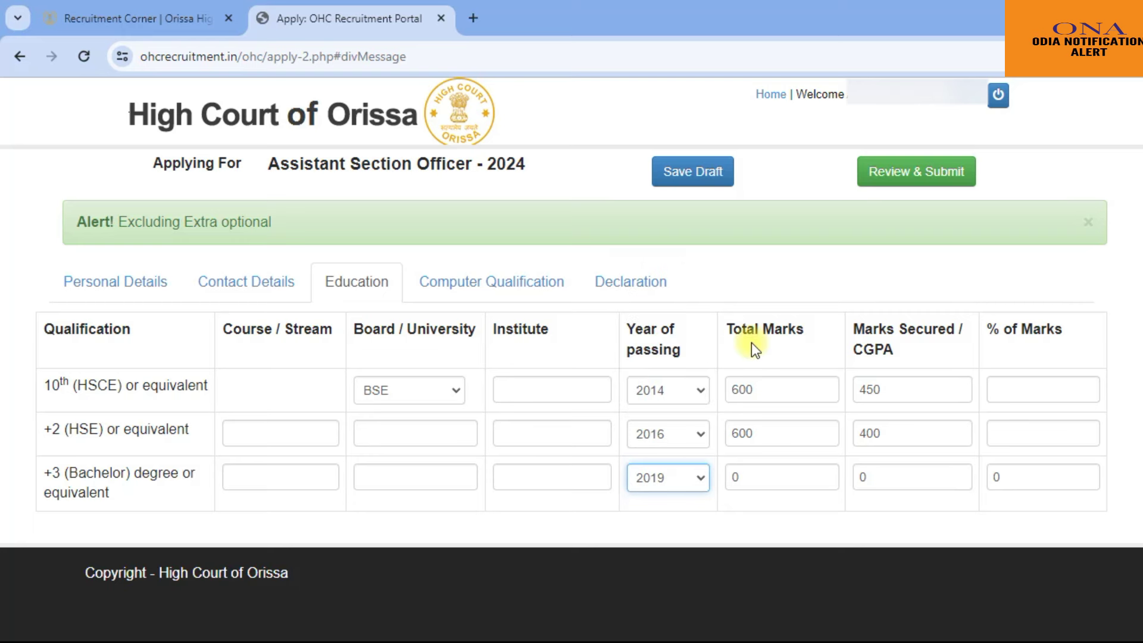
Step: Clear the +3 degree's total marks, marks secured and percentage fields, and open the Computer Qualification section
click(767, 473)
key(BackSpace)
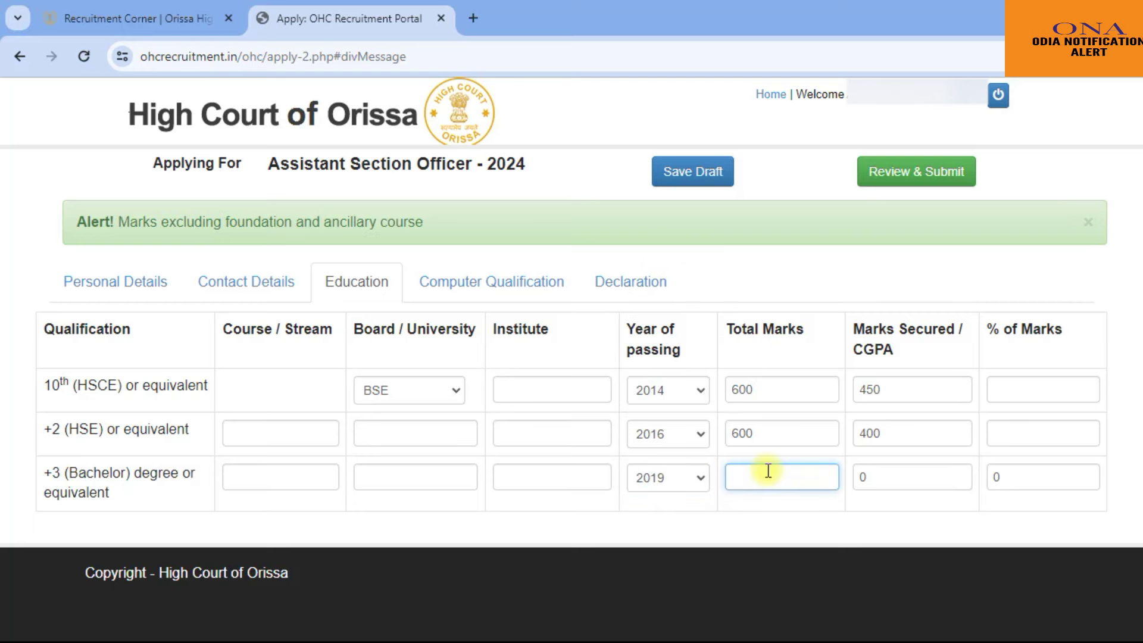
click(899, 479)
key(BackSpace)
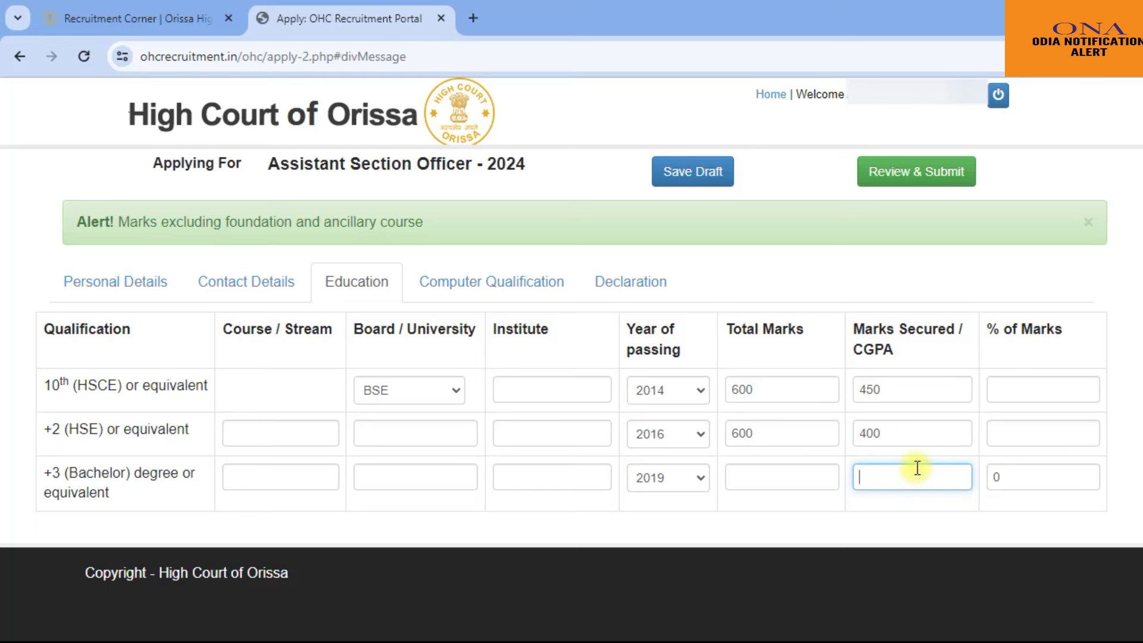
click(1022, 477)
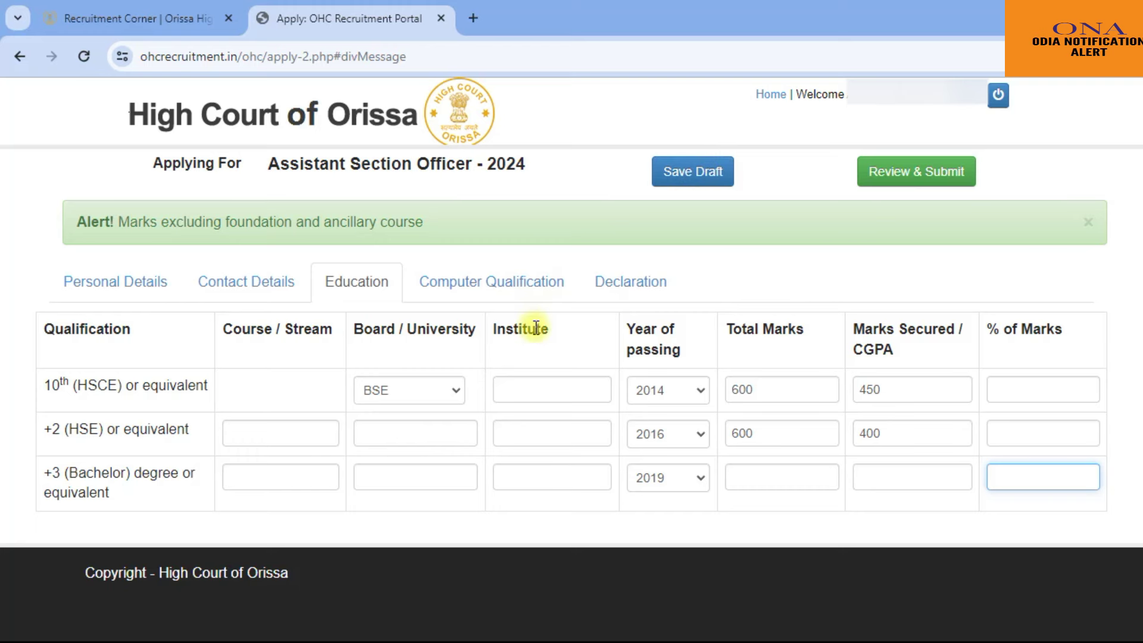
click(523, 285)
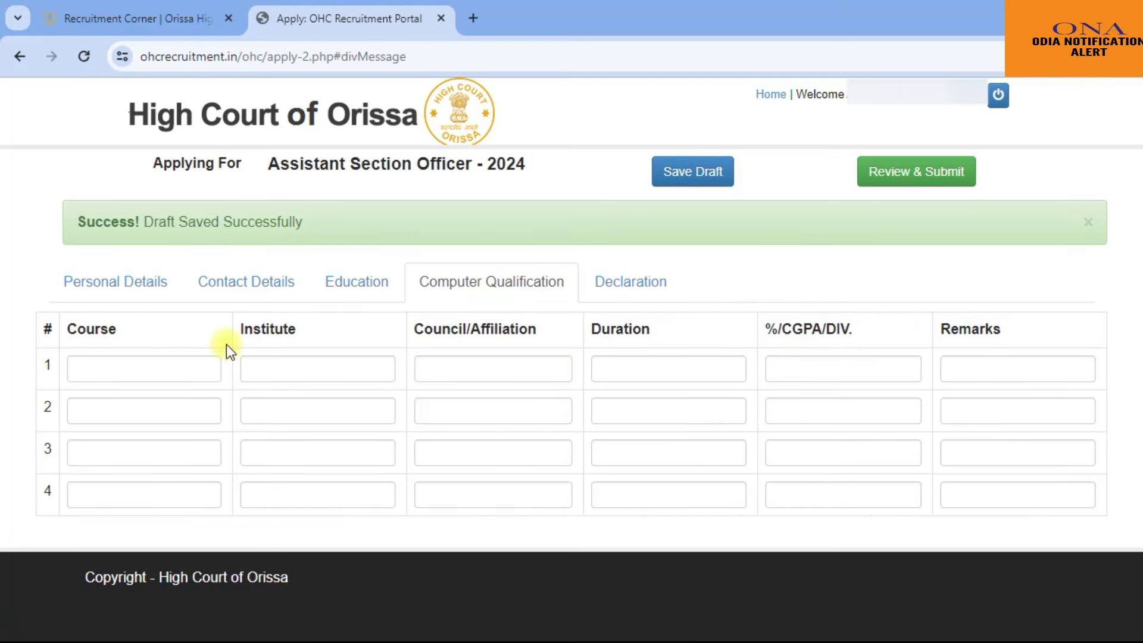
Step: Go through the first computer qualification row's course, institute, council, duration, percentage and remarks fields
click(128, 370)
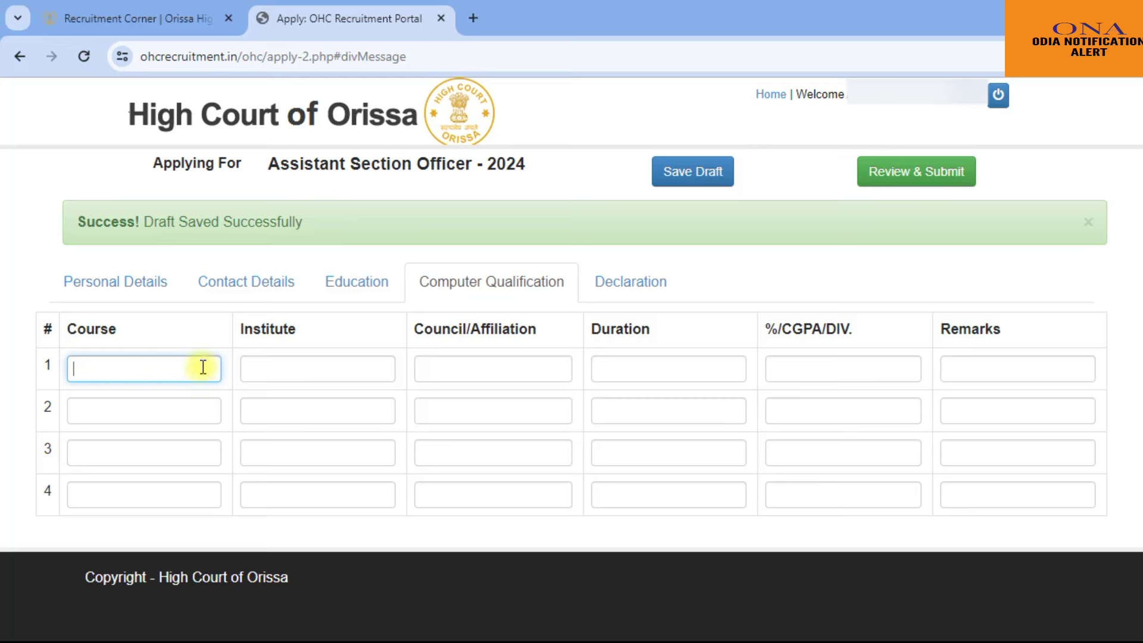
click(262, 369)
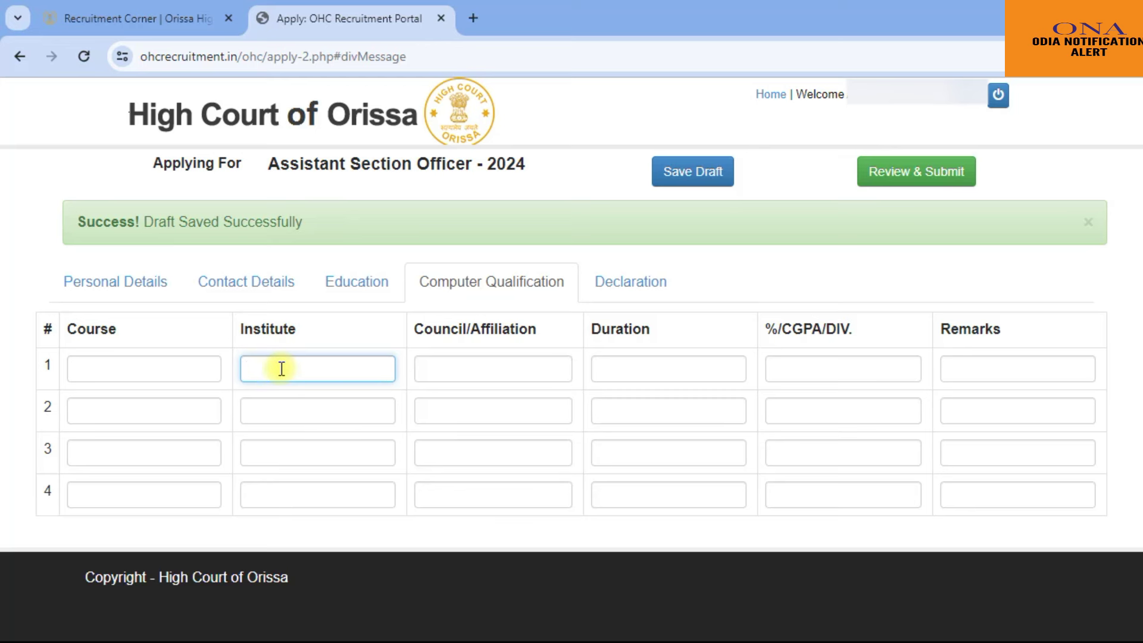
click(524, 368)
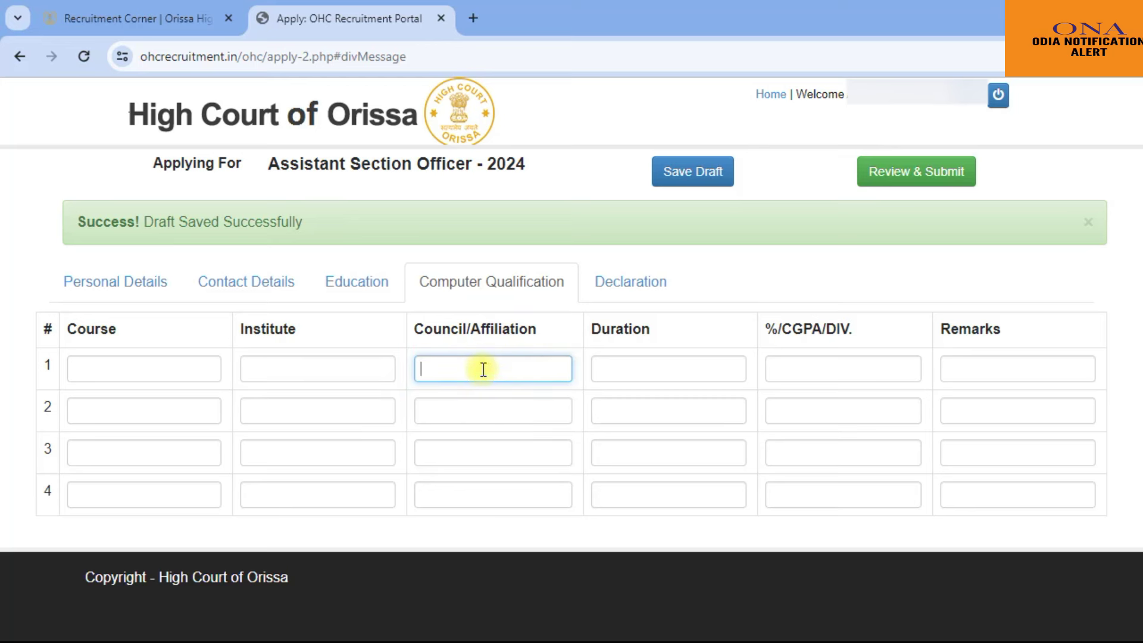
click(641, 370)
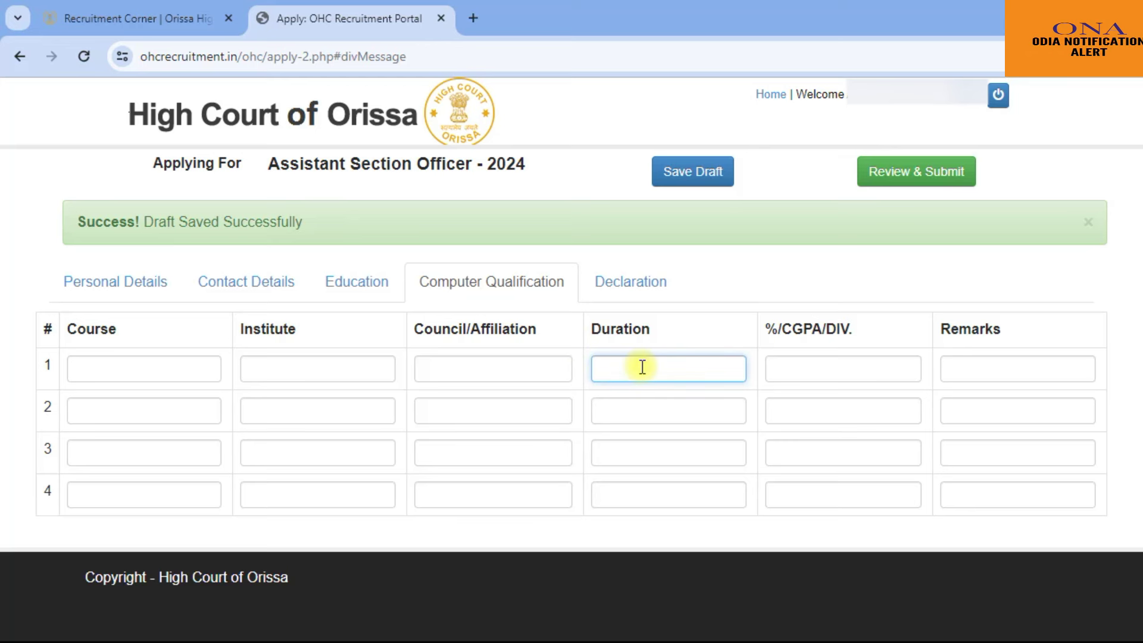
click(796, 370)
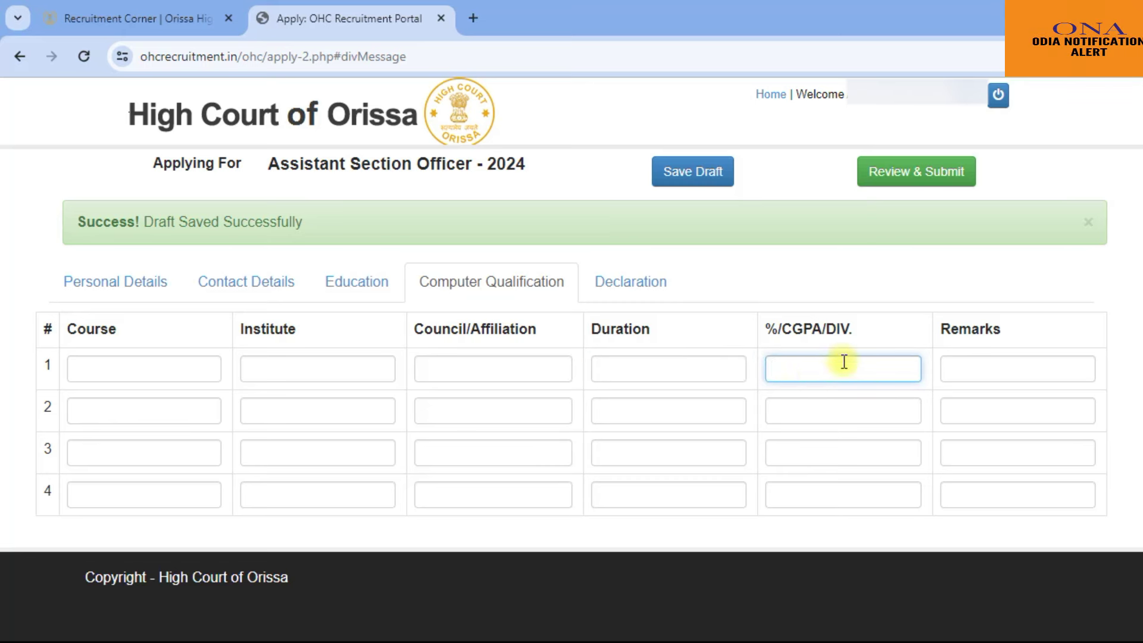
click(965, 367)
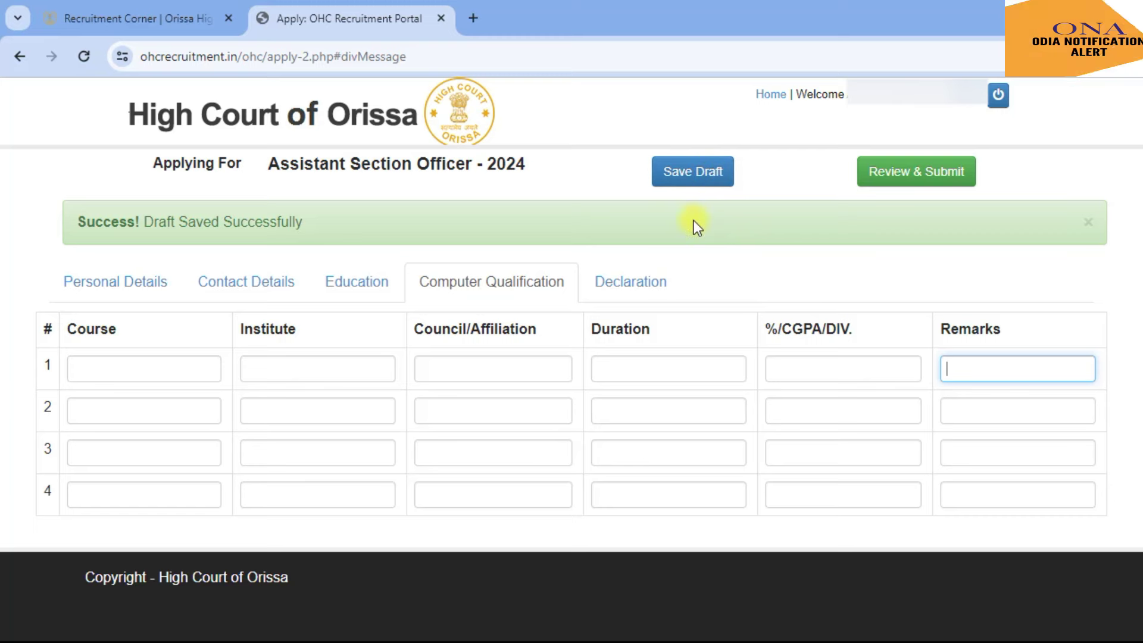
Step: Open the Declaration section and look at the calendar for the issue date of Character Certificate-1
click(631, 292)
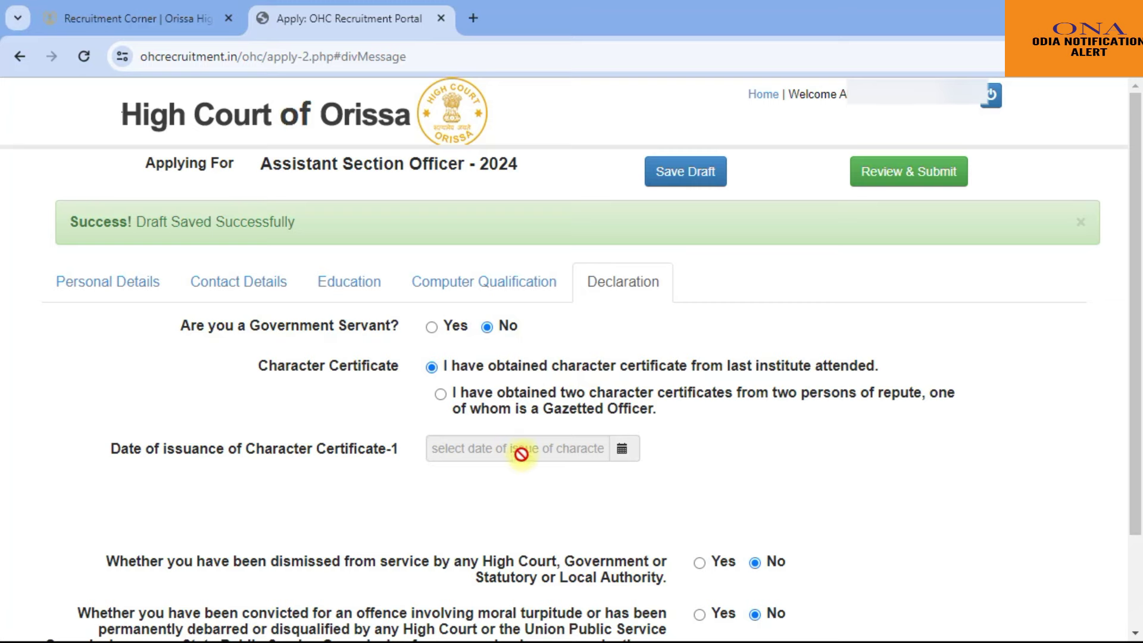
click(605, 449)
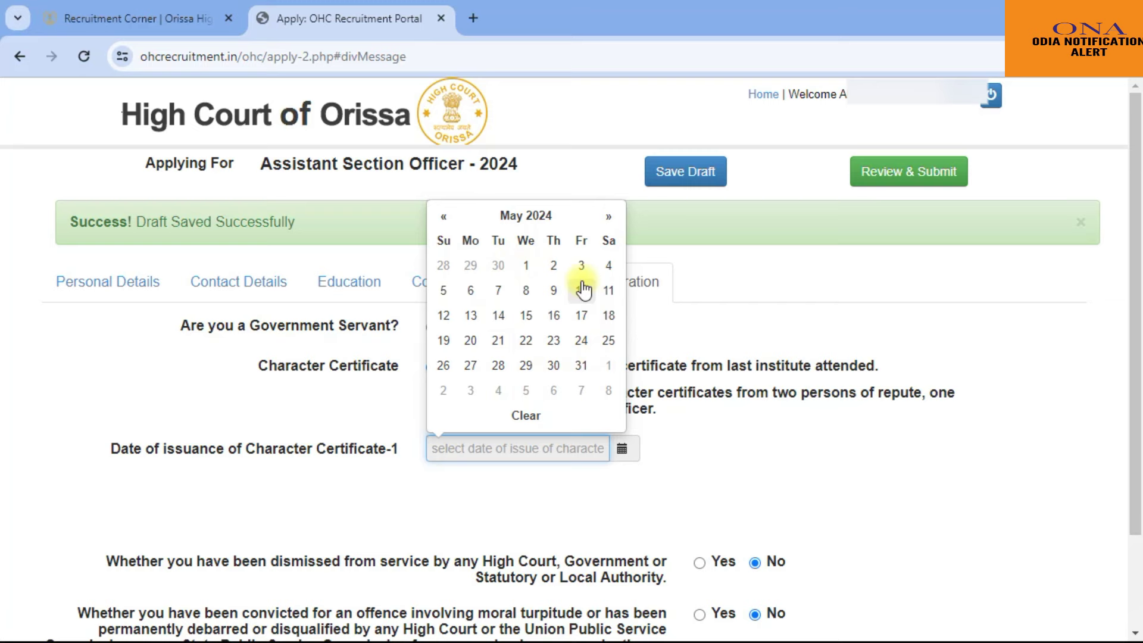
click(501, 388)
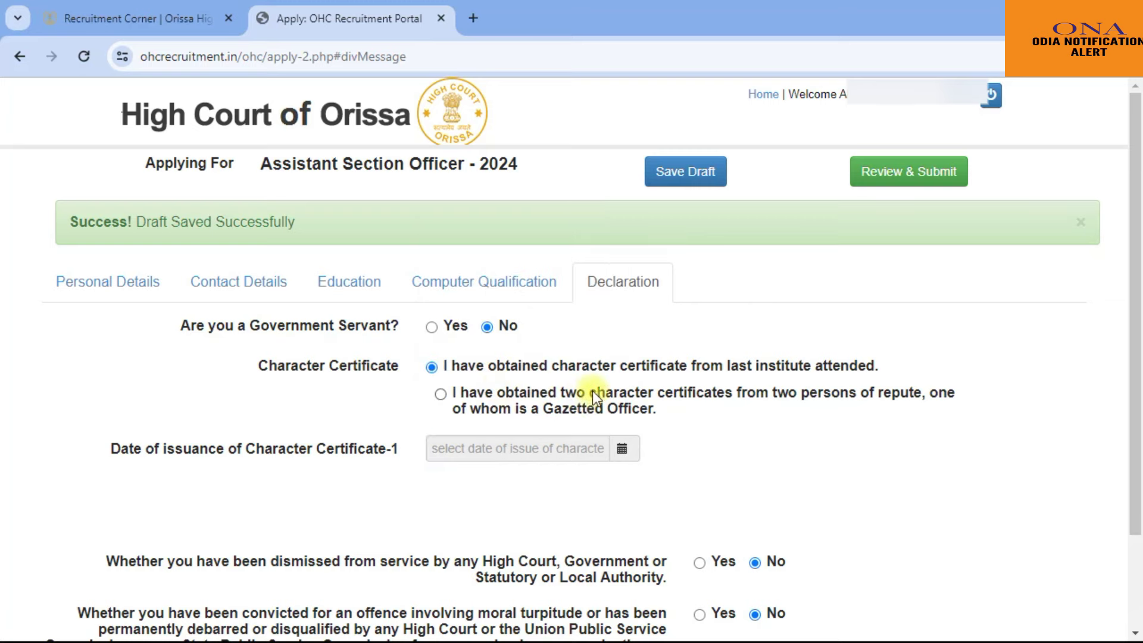
Step: Choose the option of two character certificates from persons of repute and look through both certificates' issue date fields
click(440, 394)
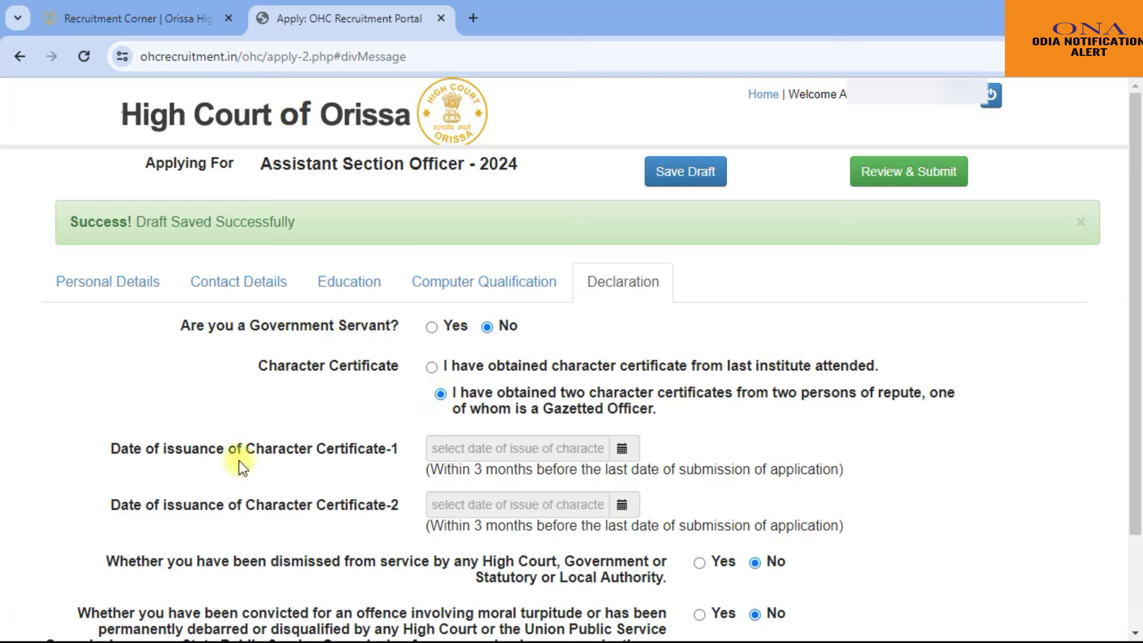
click(478, 452)
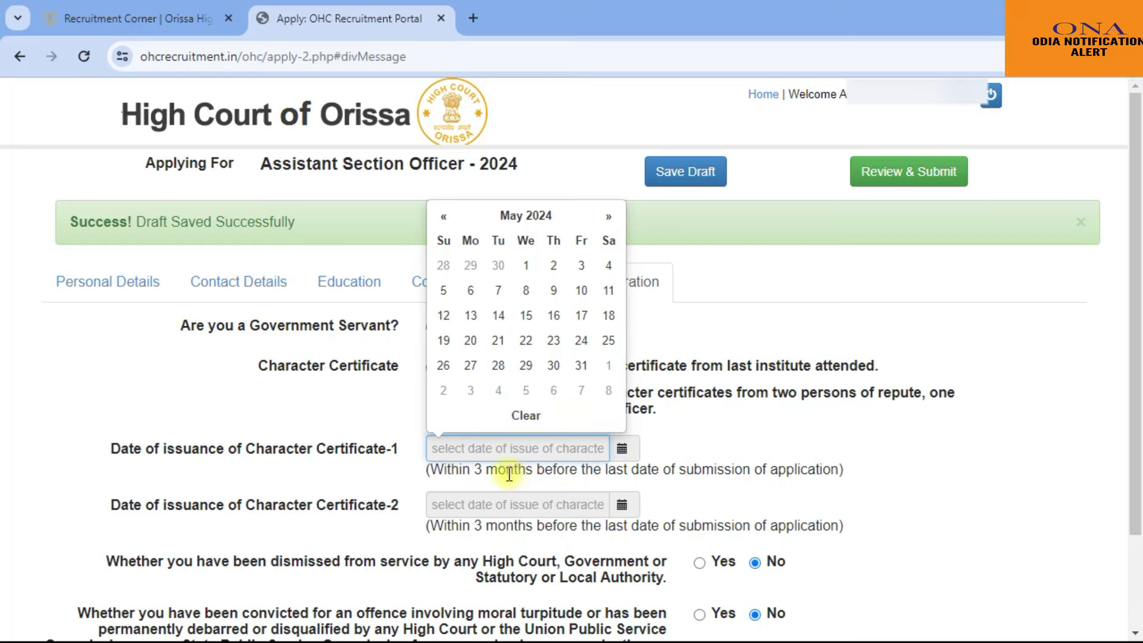
click(568, 470)
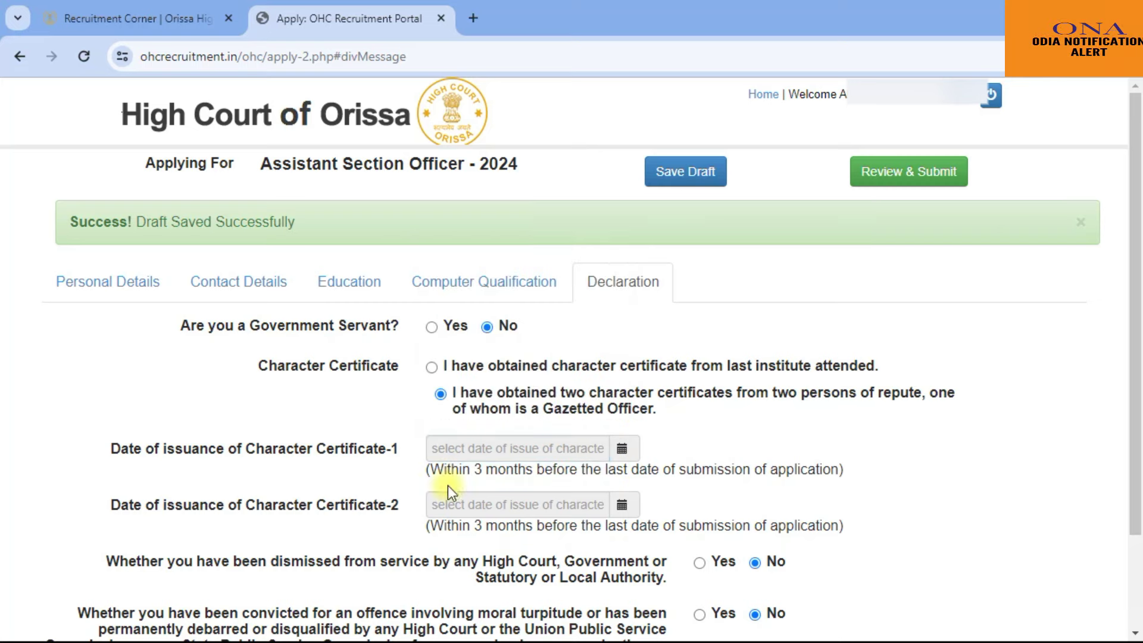
click(621, 505)
click(566, 488)
Step: Check the dismissal and conviction questions in the declaration and save the application draft
scroll(316, 390, down, 2)
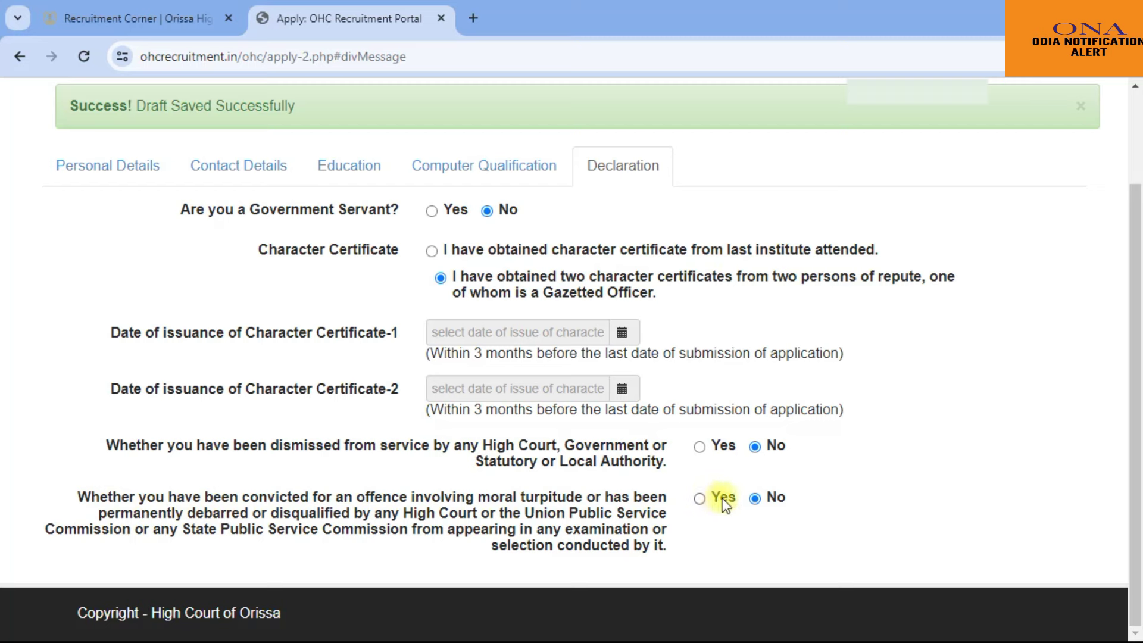
scroll(699, 509, up, 2)
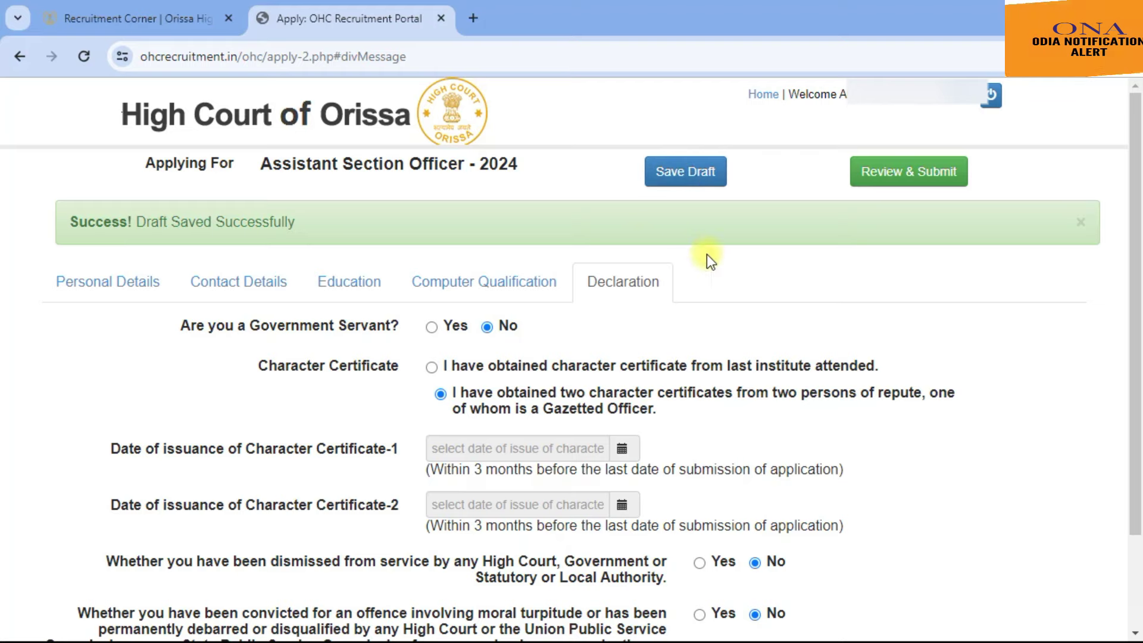
click(693, 178)
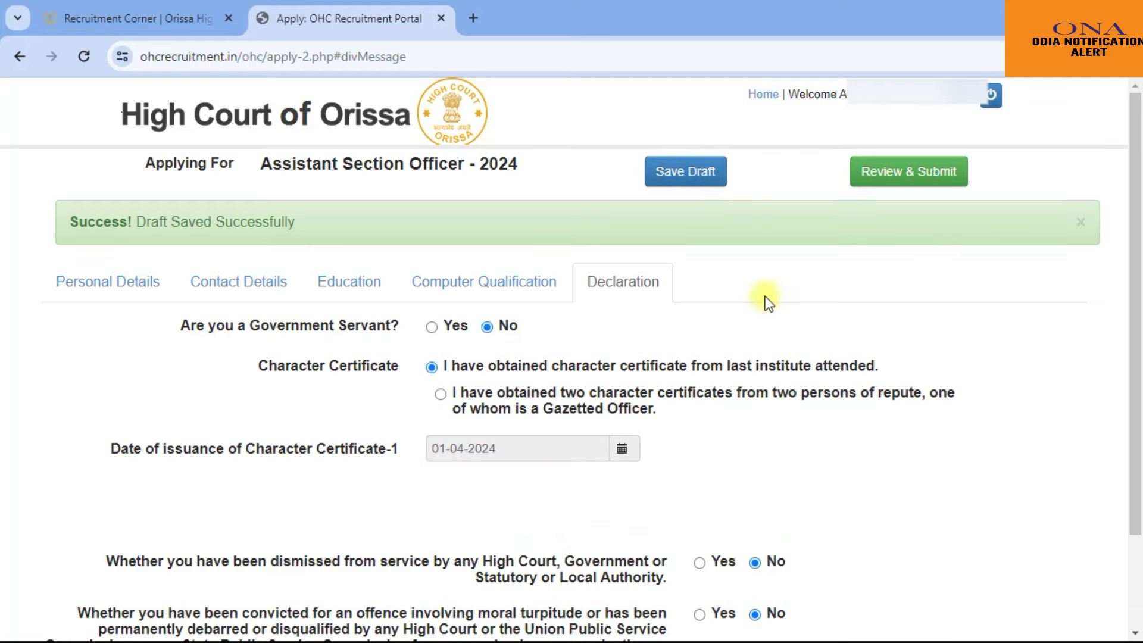
Step: Open the application for review and read through it down to the declaration statement
click(931, 172)
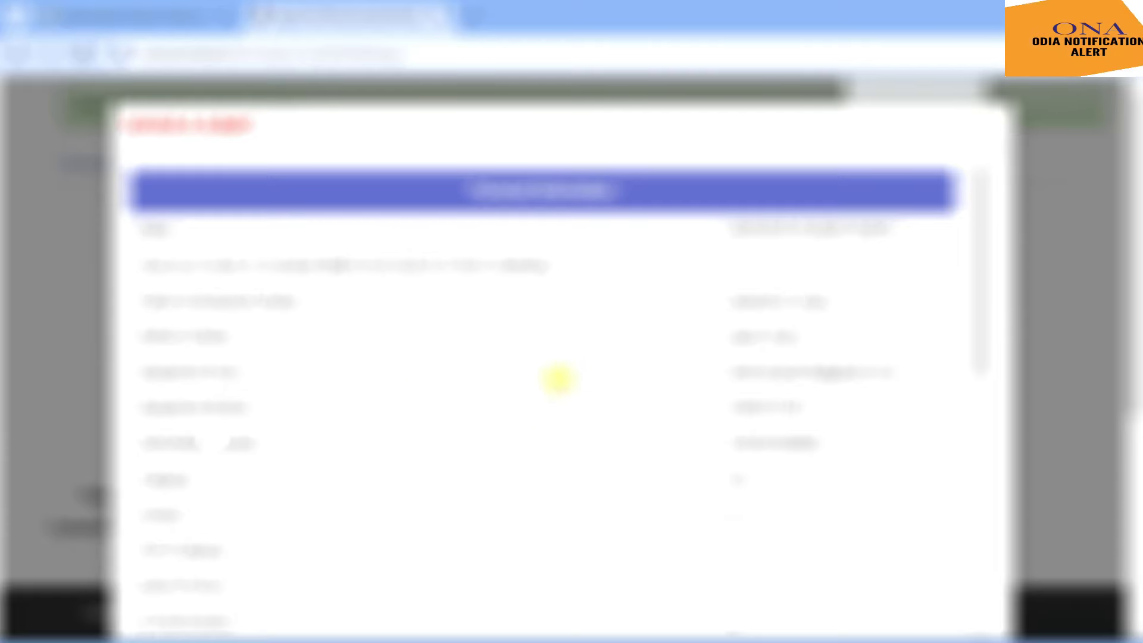
scroll(447, 325, down, 5)
scroll(444, 334, down, 10)
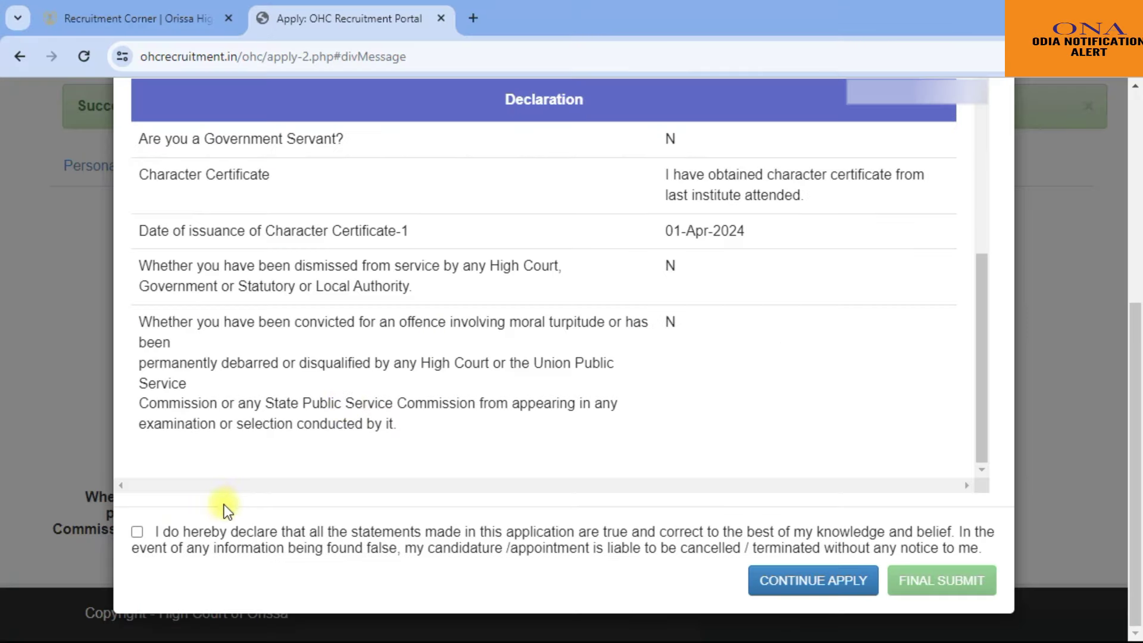
Step: Accept the declaration that all statements are true and make the final submission, confirming to proceed to document upload
click(133, 534)
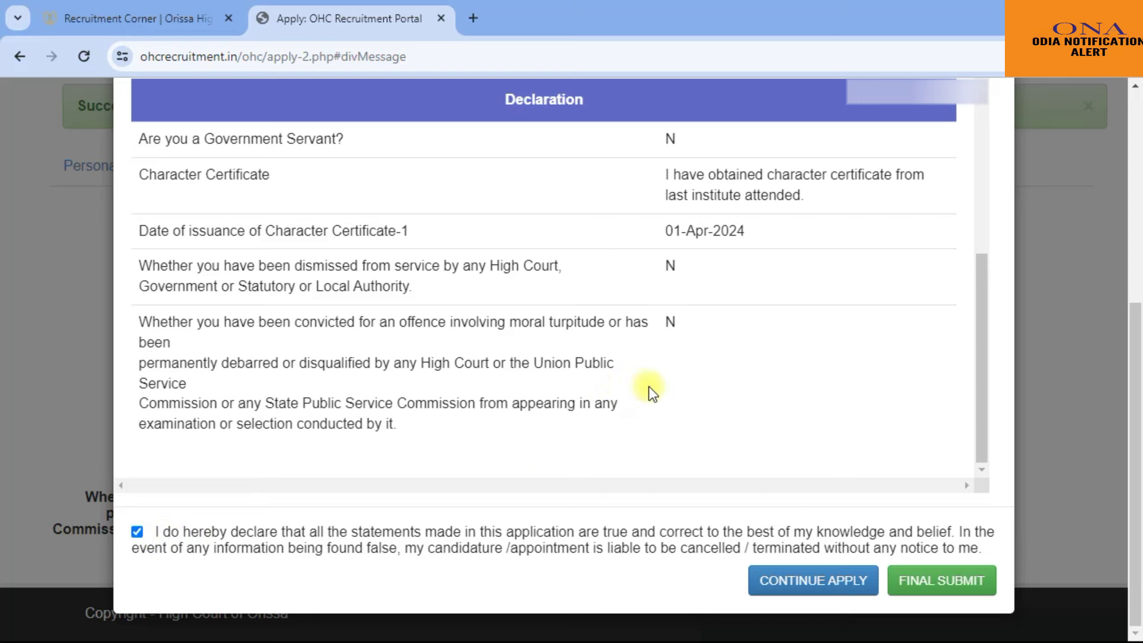
click(936, 581)
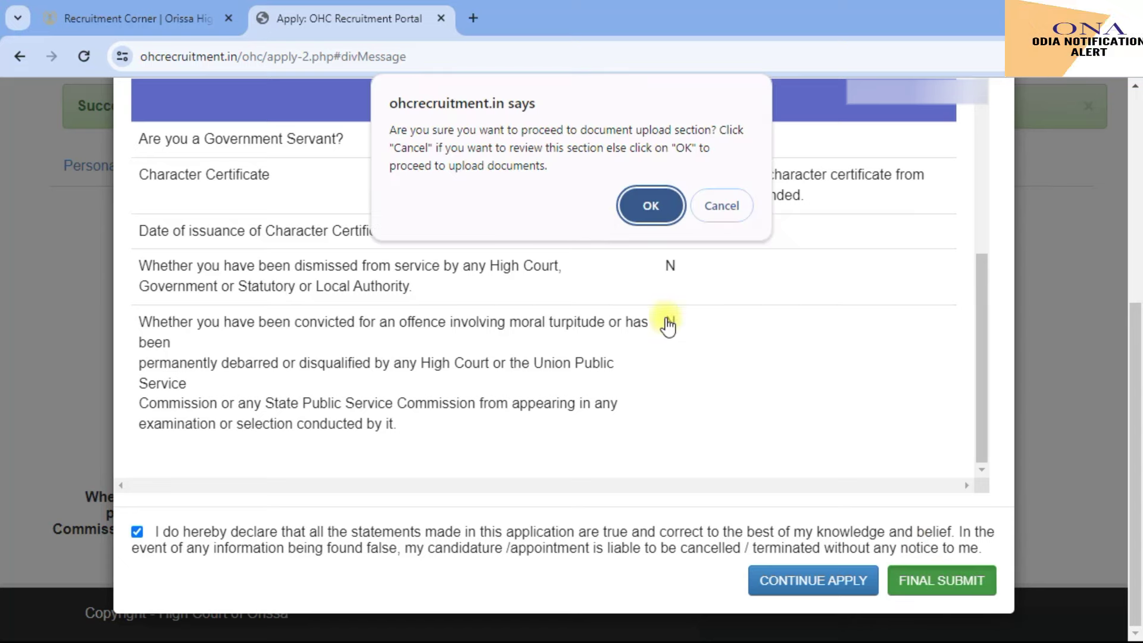
click(651, 206)
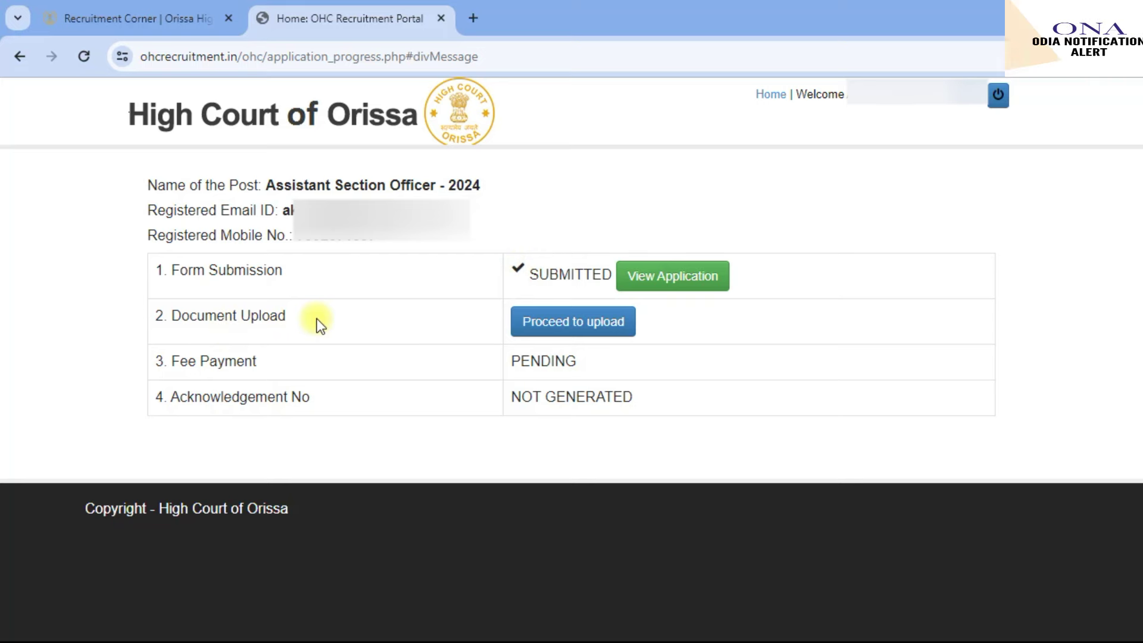
Step: Open the document upload page and examine the required documents with their file type and size limits
click(551, 324)
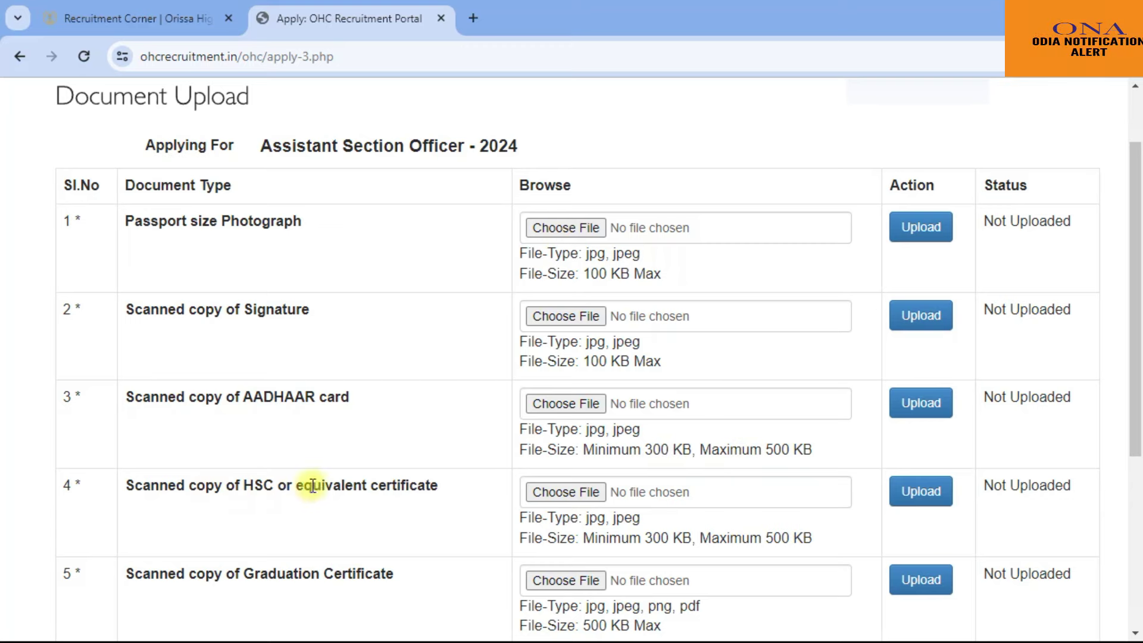
scroll(334, 516, down, 2)
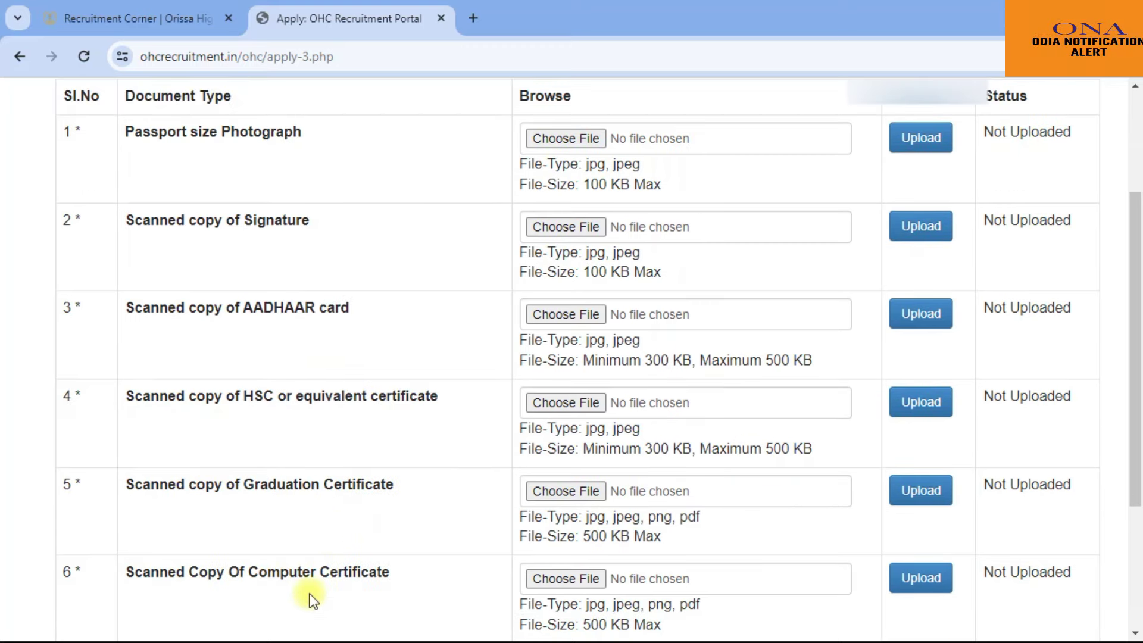
scroll(462, 581, down, 4)
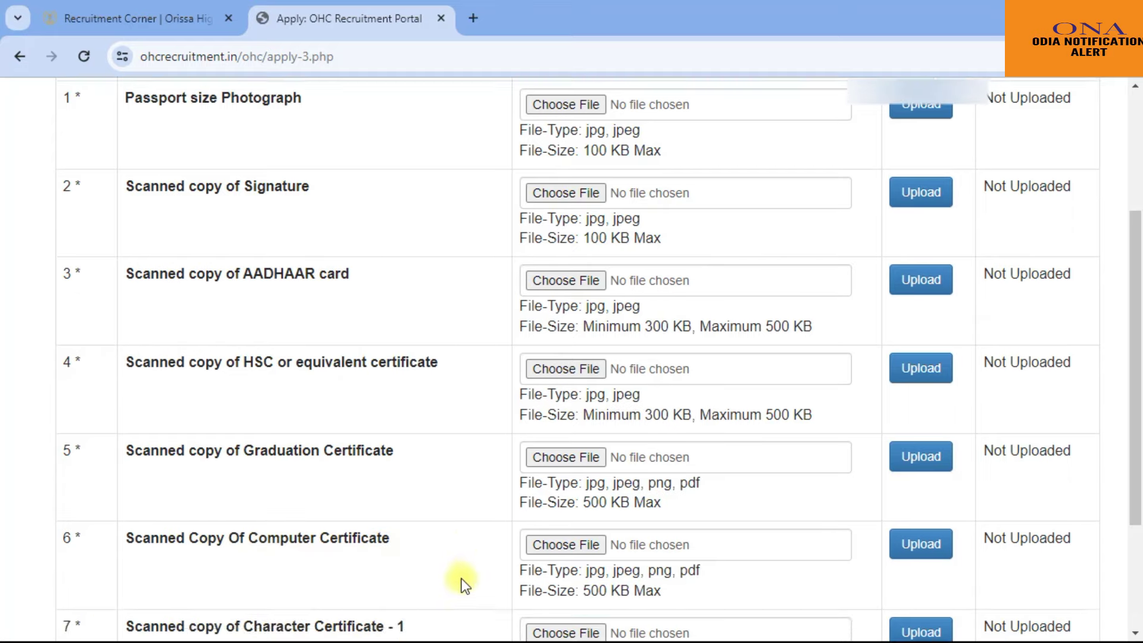